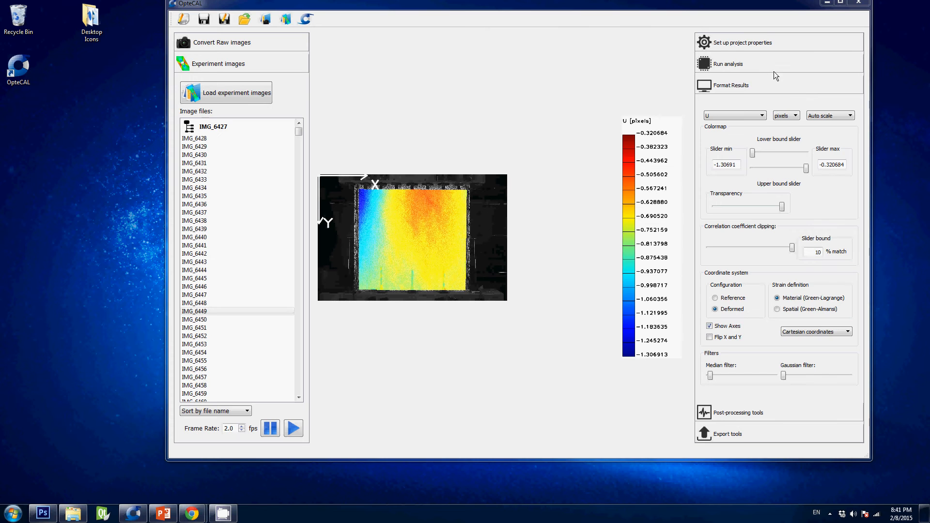
# - Check the analysis parameters, return to the result formatting options and display the X coordinate field on the specimen
pyautogui.click(769, 69)
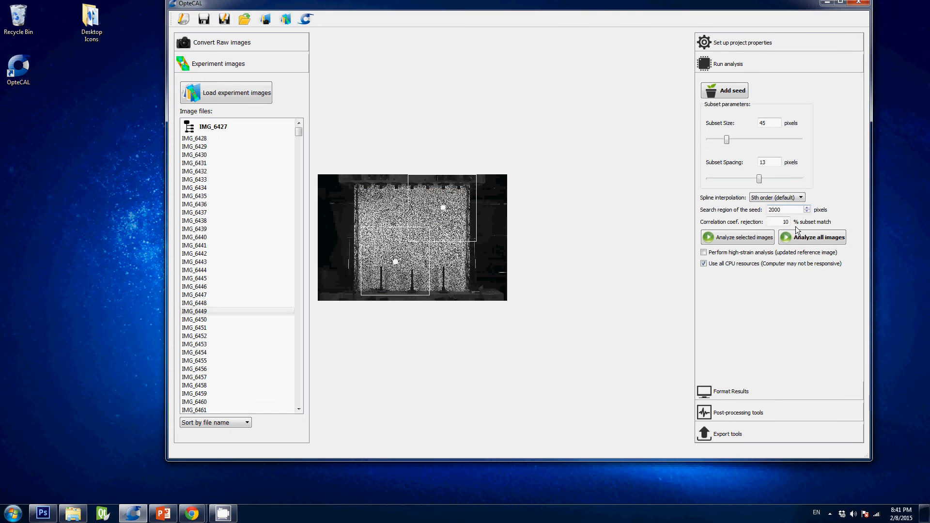
pyautogui.click(799, 387)
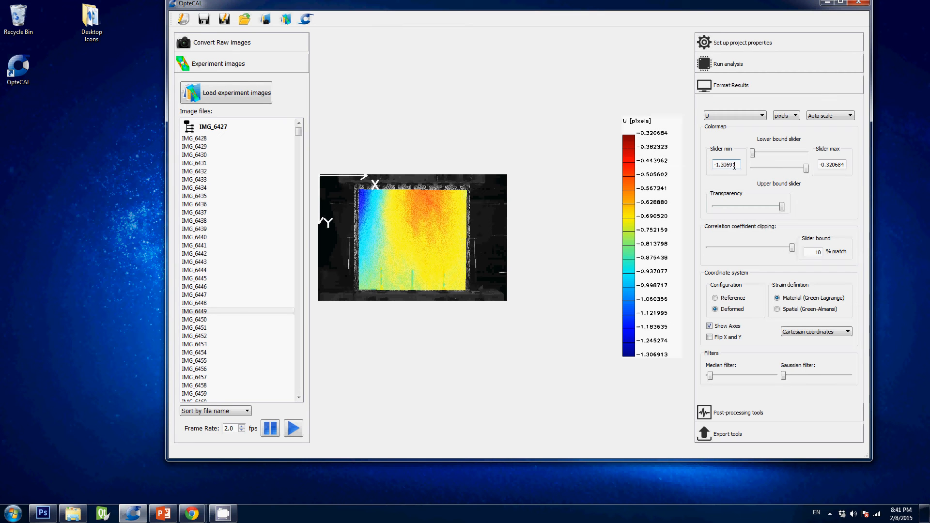
pyautogui.click(758, 120)
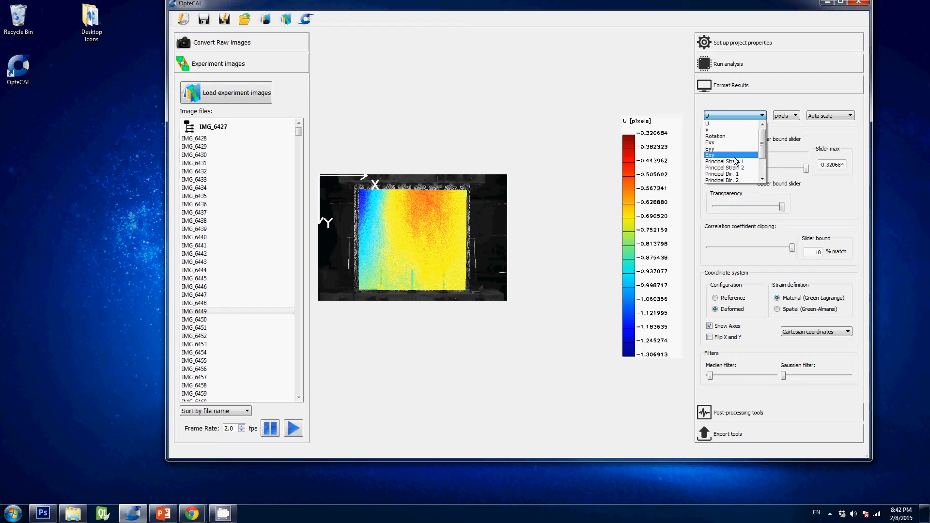
pyautogui.scroll(-2, 737, 164)
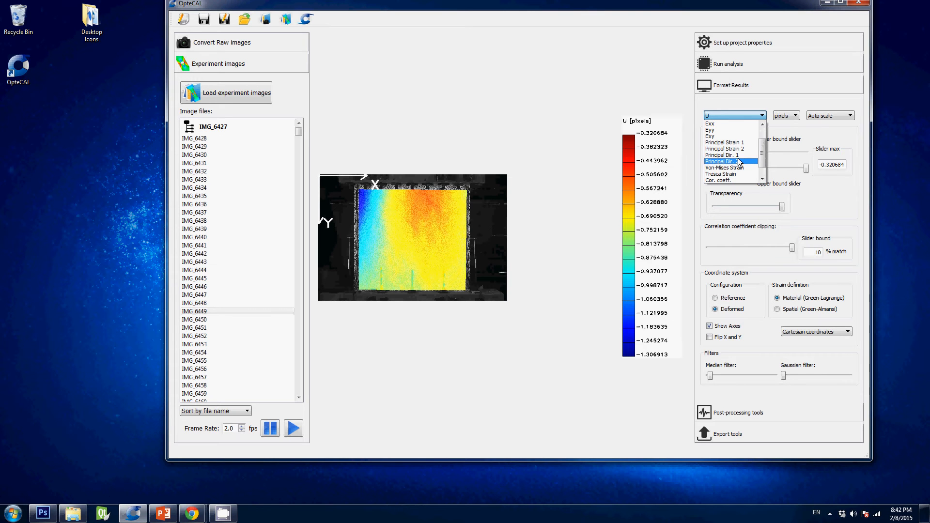
pyautogui.scroll(-1, 741, 165)
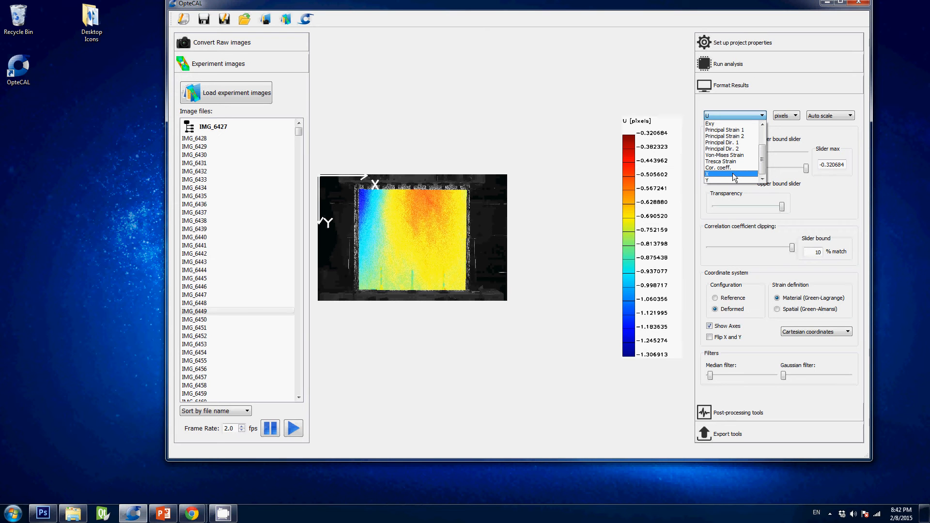
pyautogui.click(733, 174)
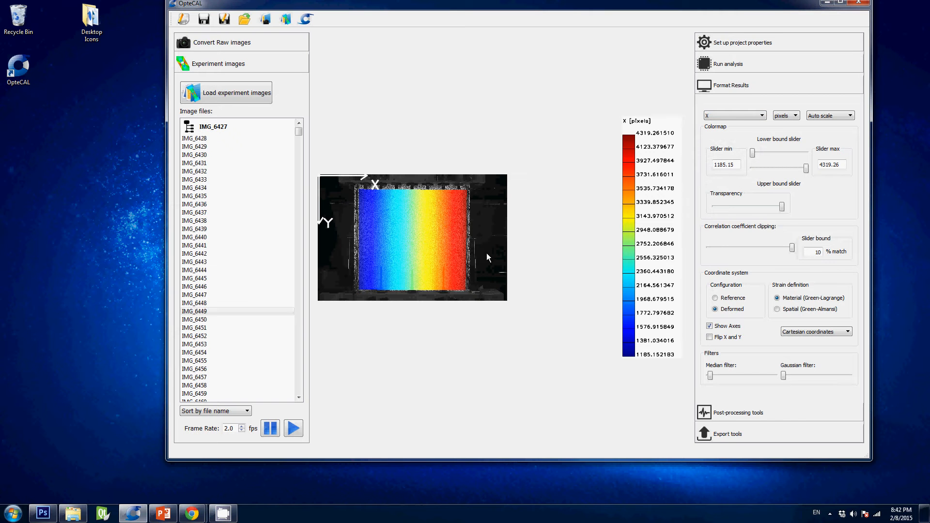
pyautogui.scroll(3, 439, 234)
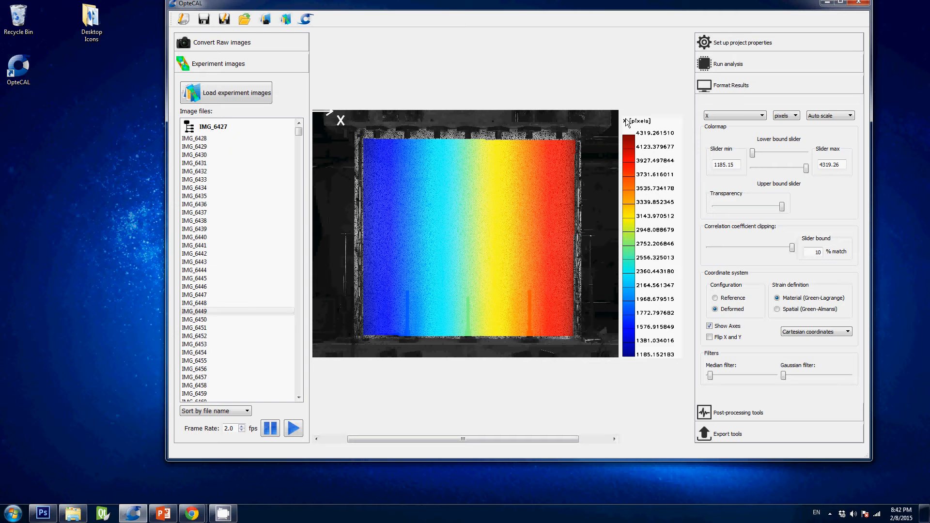
# - Display the Exy shear strain field on the specimen image
pyautogui.click(710, 115)
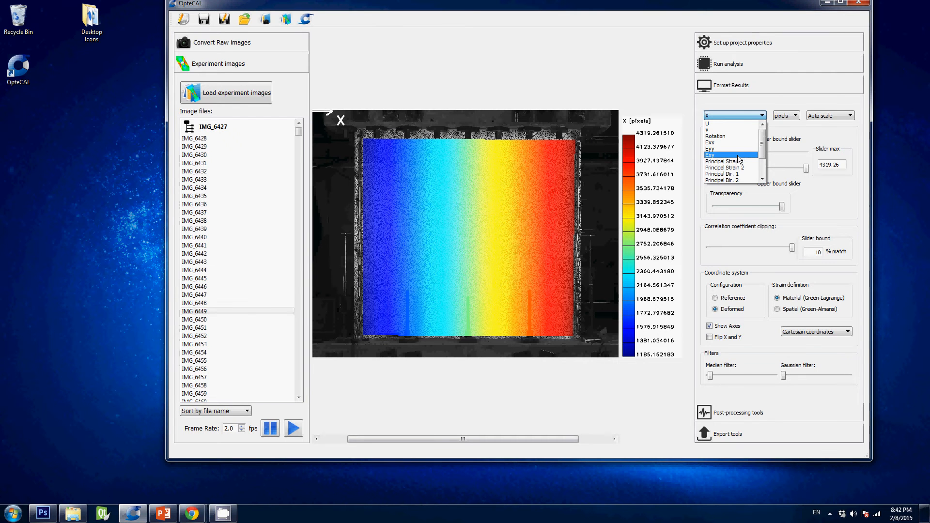
pyautogui.click(737, 155)
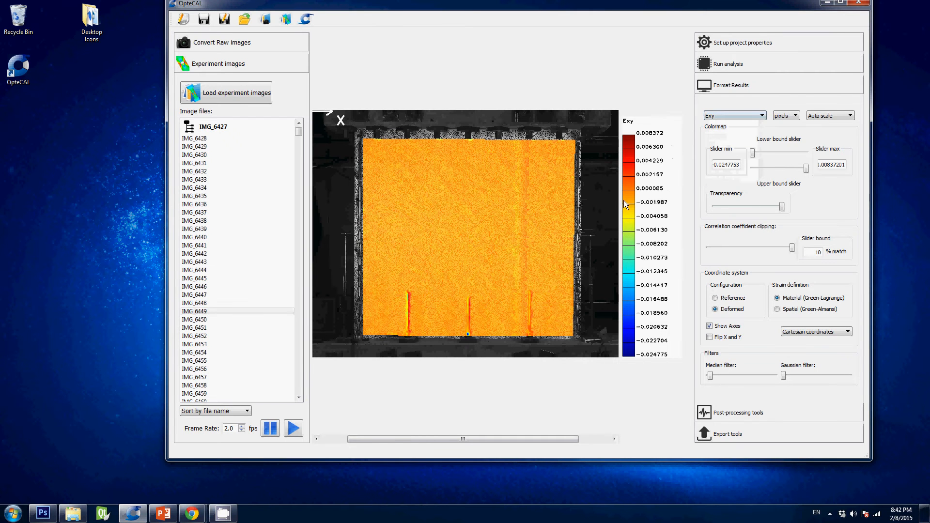
# - Show the results for image IMG_6803 and inspect the strain pattern around the notches at the specimen's lower edge
pyautogui.scroll(-9, 264, 289)
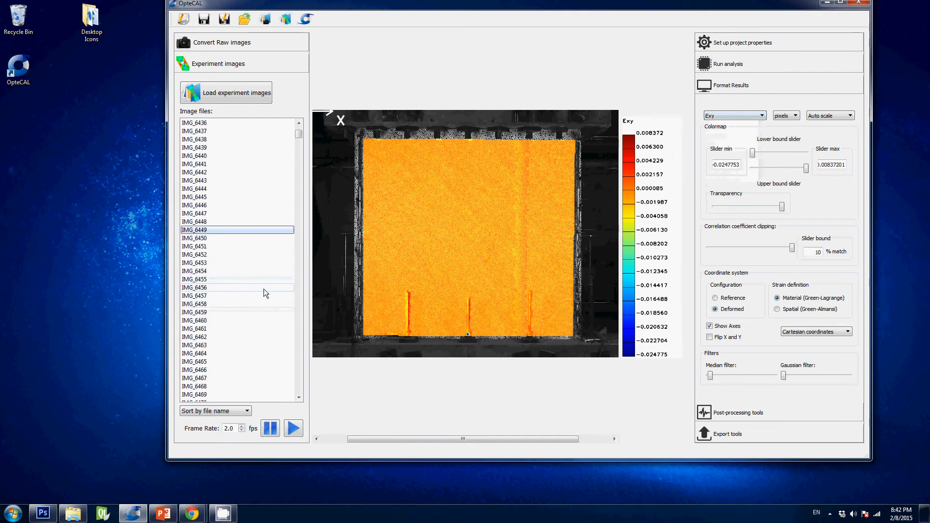
pyautogui.scroll(-20, 248, 238)
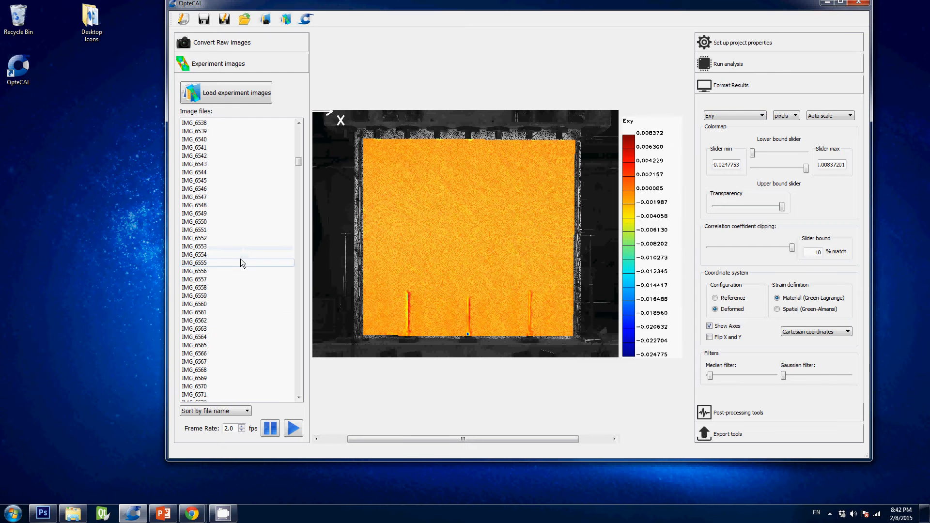
pyautogui.scroll(-14, 227, 300)
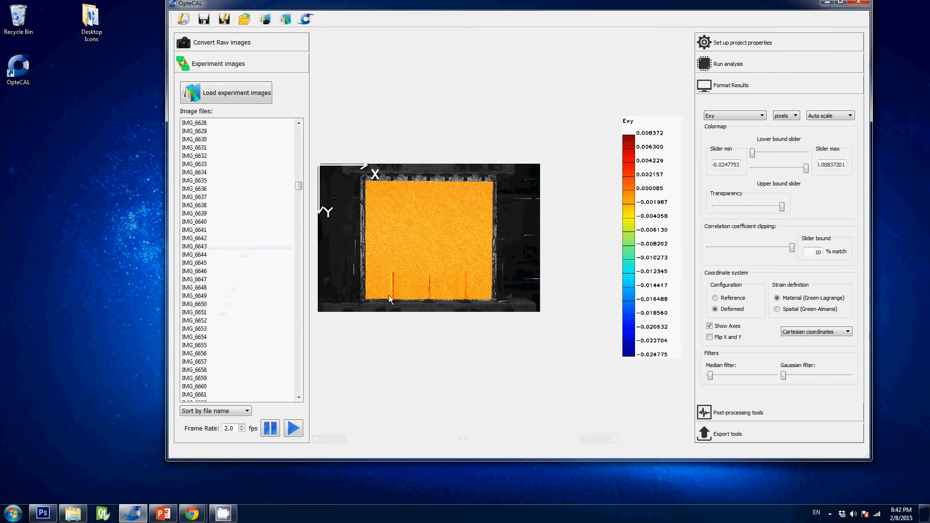
pyautogui.scroll(5, 468, 283)
pyautogui.scroll(-5, 455, 324)
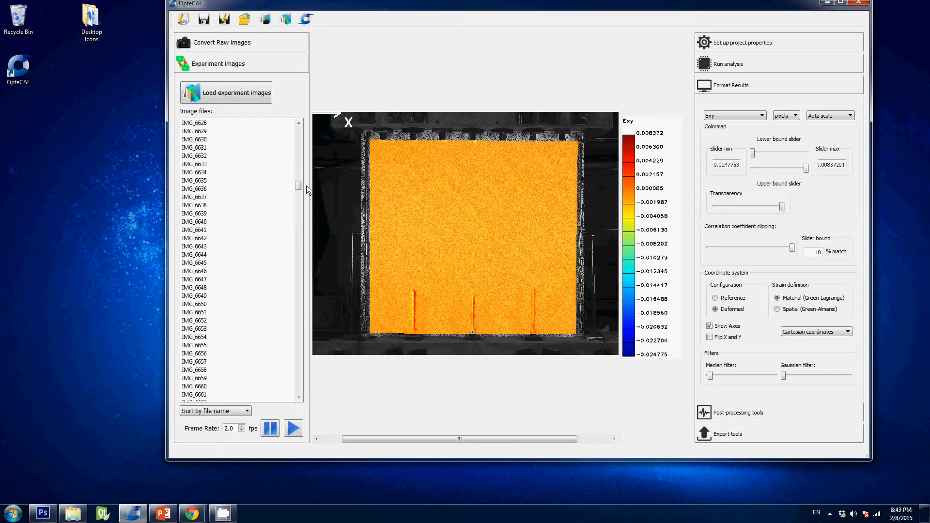
pyautogui.moveTo(299, 186); pyautogui.dragTo(298, 235)
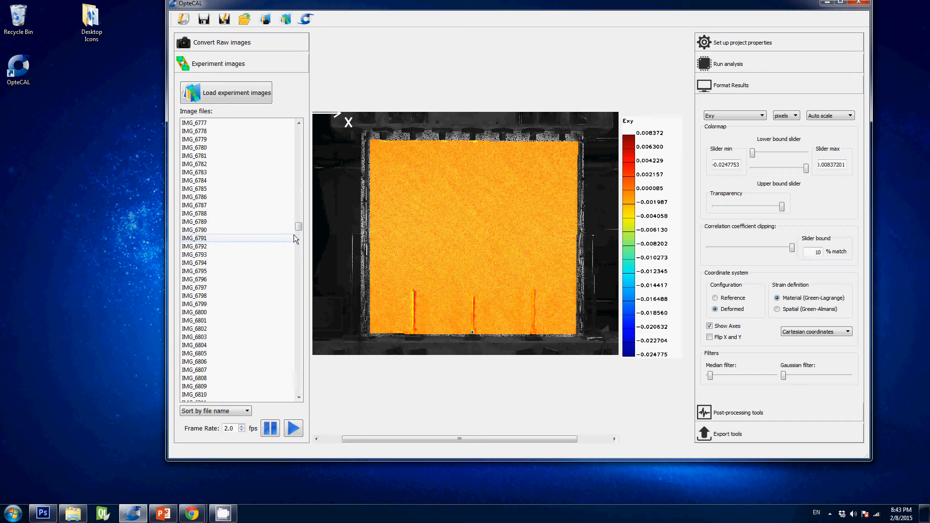
pyautogui.click(222, 337)
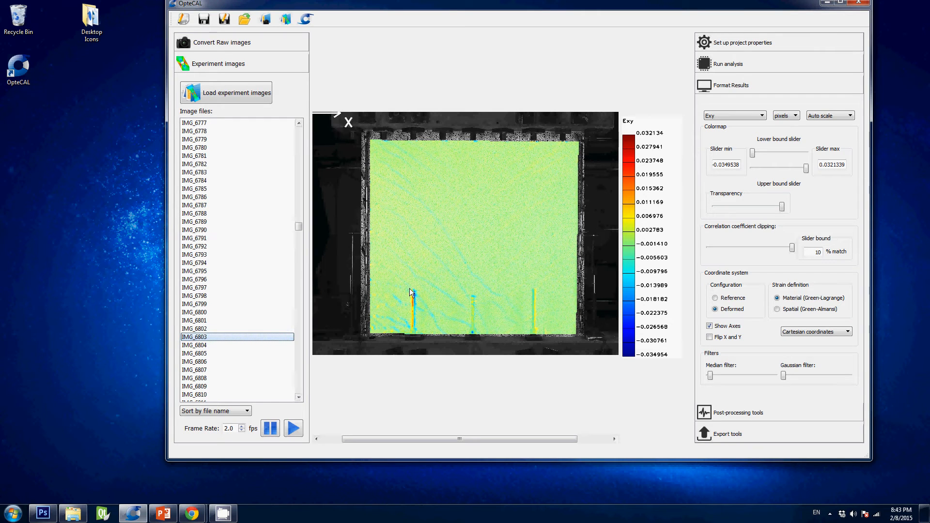
pyautogui.scroll(5, 415, 301)
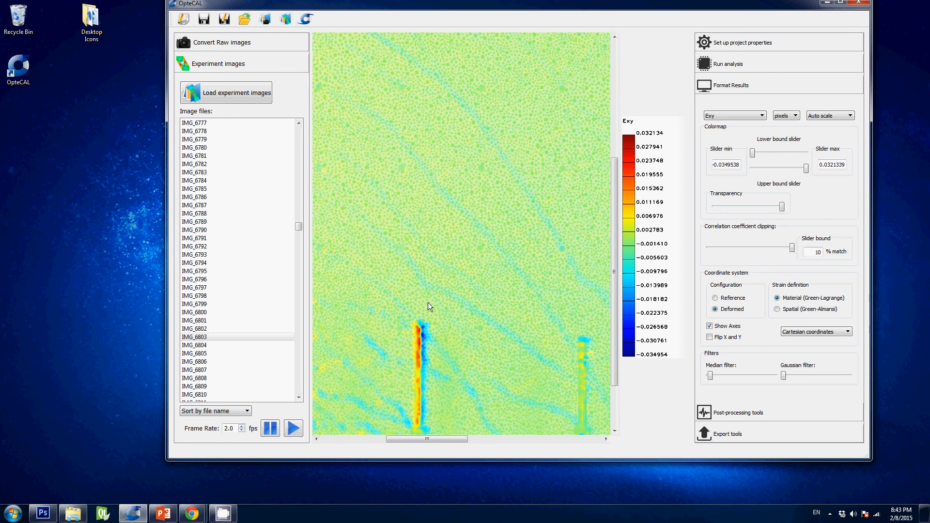
pyautogui.scroll(-6, 408, 302)
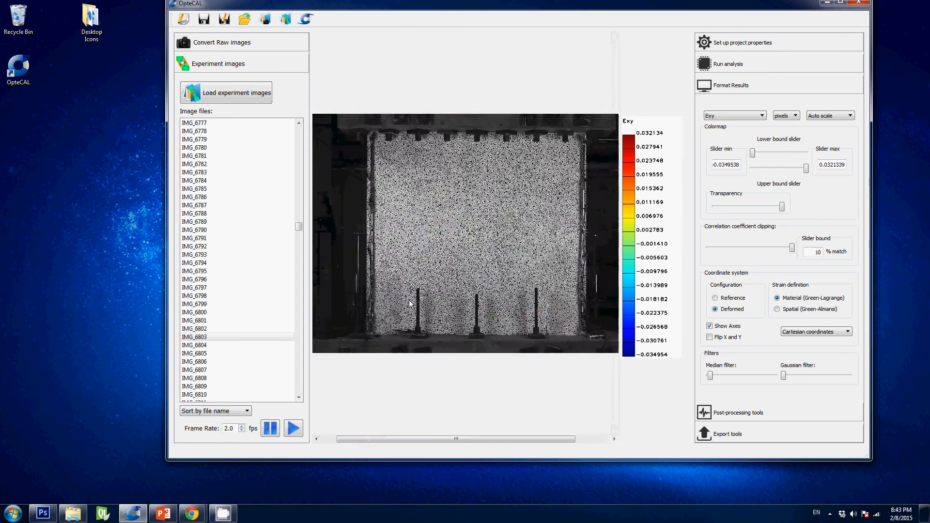
pyautogui.scroll(2, 413, 280)
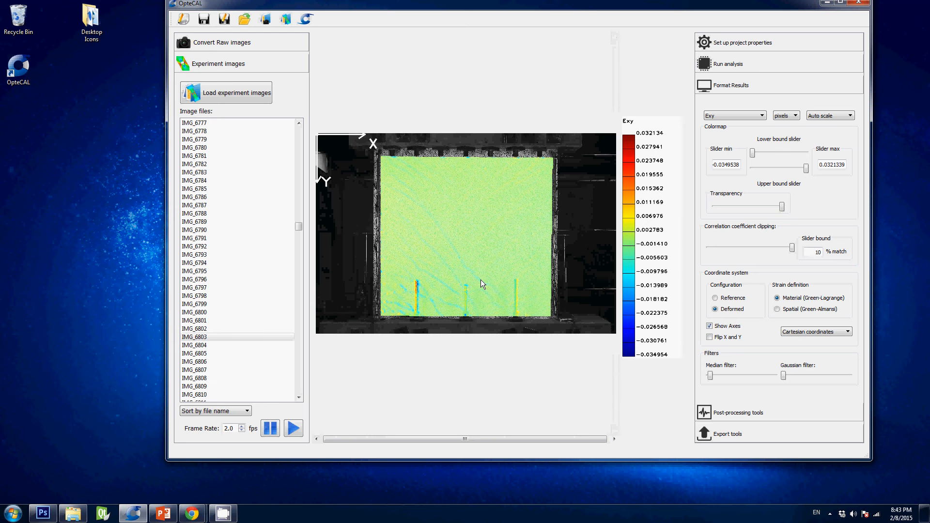
pyautogui.scroll(1, 481, 280)
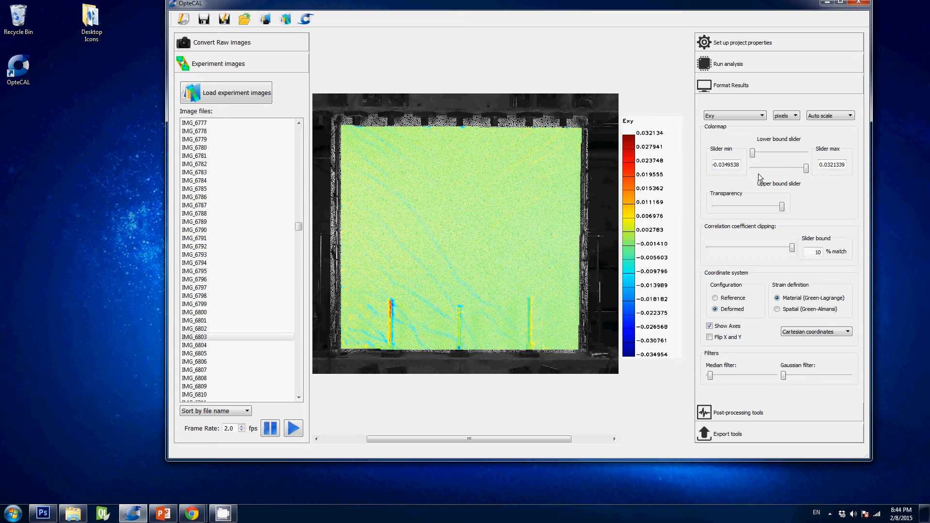
# - Narrow the Exy colour scale with the bound sliders to about -0.0072 at the lower end and 0.0037 at the upper end
pyautogui.doubleClick(729, 165)
pyautogui.moveTo(754, 159); pyautogui.dragTo(770, 160)
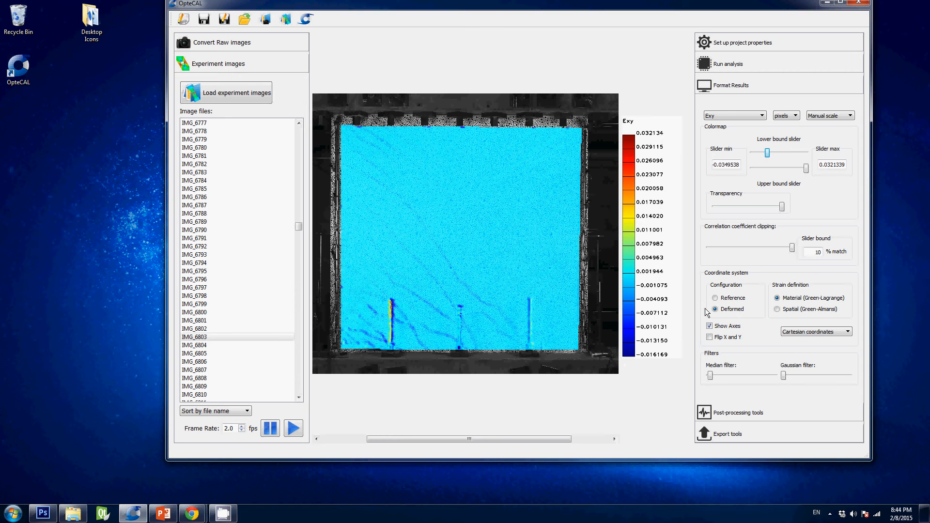
pyautogui.click(827, 164)
pyautogui.moveTo(806, 168); pyautogui.dragTo(791, 168)
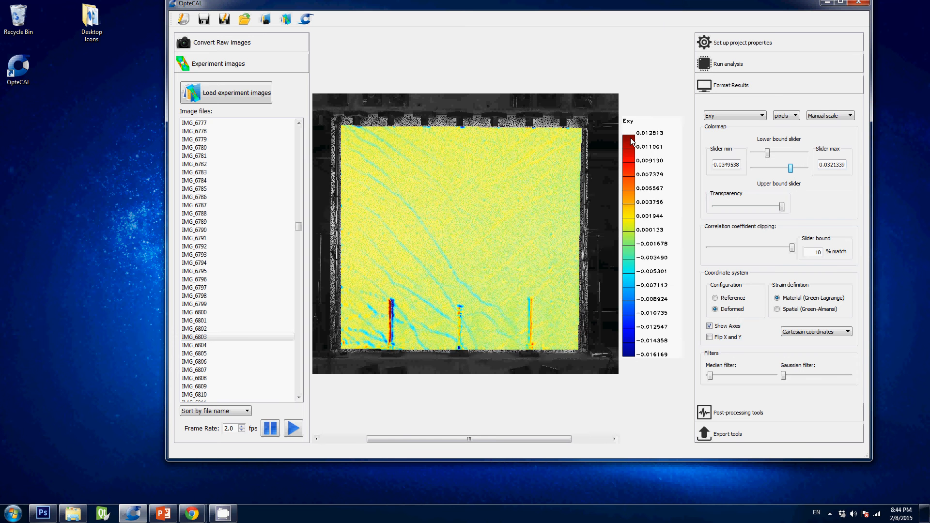
pyautogui.moveTo(768, 153); pyautogui.dragTo(783, 170)
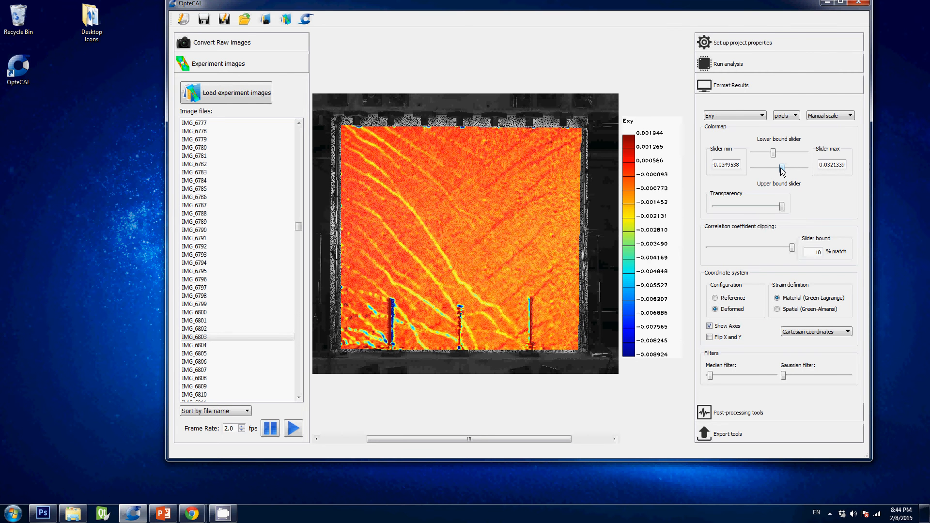
pyautogui.moveTo(781, 167); pyautogui.dragTo(776, 154)
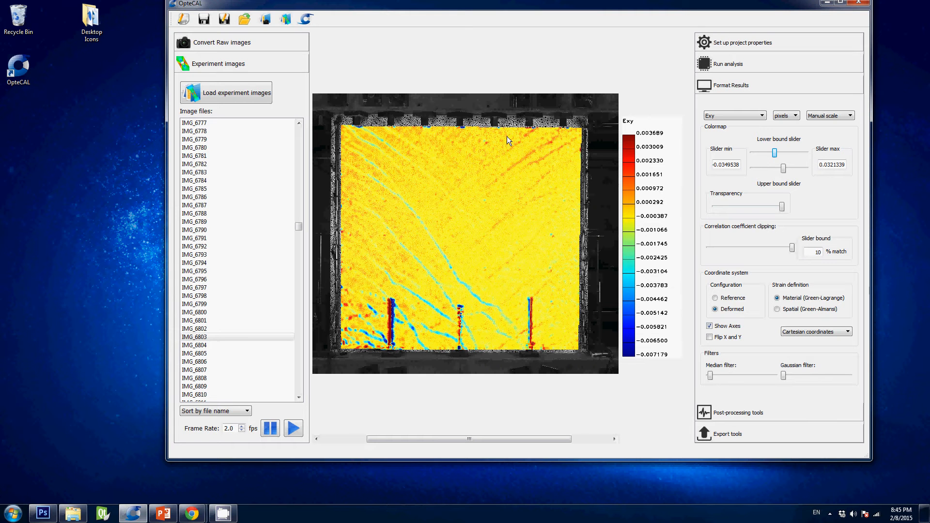
# - Set the colormap slider limits to a maximum of .003 and a minimum of -.003, with the bounds spread almost to those limits
pyautogui.doubleClick(833, 164)
pyautogui.write('.003')
pyautogui.press('Return')
pyautogui.moveTo(782, 170); pyautogui.dragTo(754, 154)
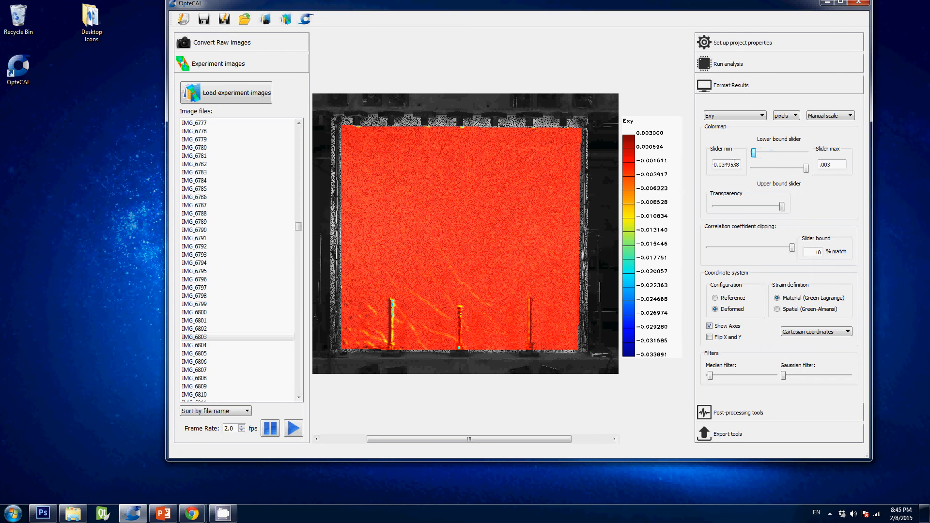
pyautogui.tripleClick(730, 166)
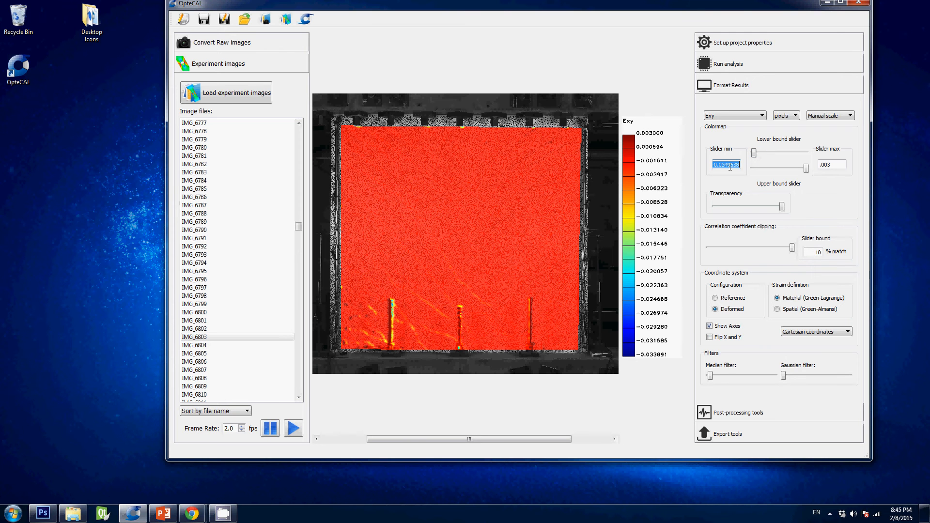
pyautogui.write('-.003')
pyautogui.press('Return')
pyautogui.moveTo(754, 153)
pyautogui.mouseDown()
pyautogui.moveTo(743, 153)
pyautogui.moveTo(755, 155)
pyautogui.mouseUp()
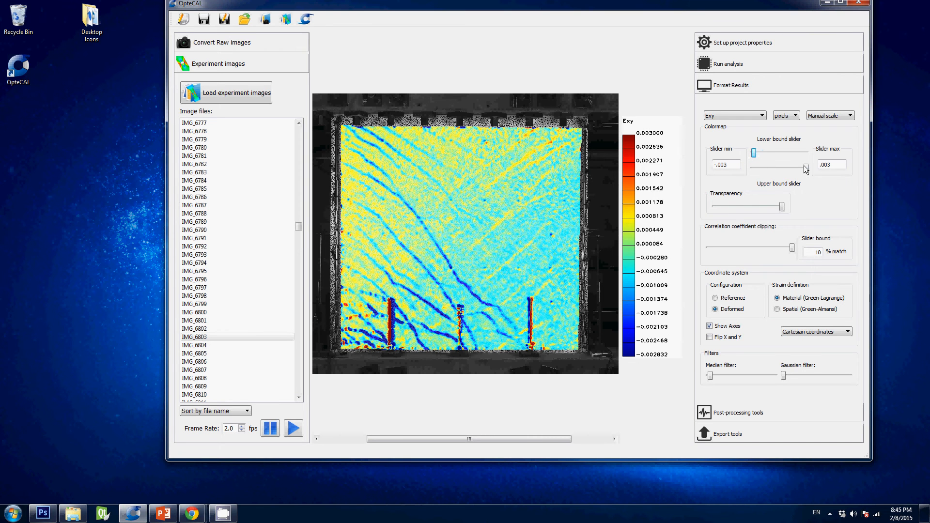
# - Tighten the colour bounds within the new slider limits to about -0.0019 lower and 0.0018 upper
pyautogui.moveTo(806, 168); pyautogui.dragTo(795, 168)
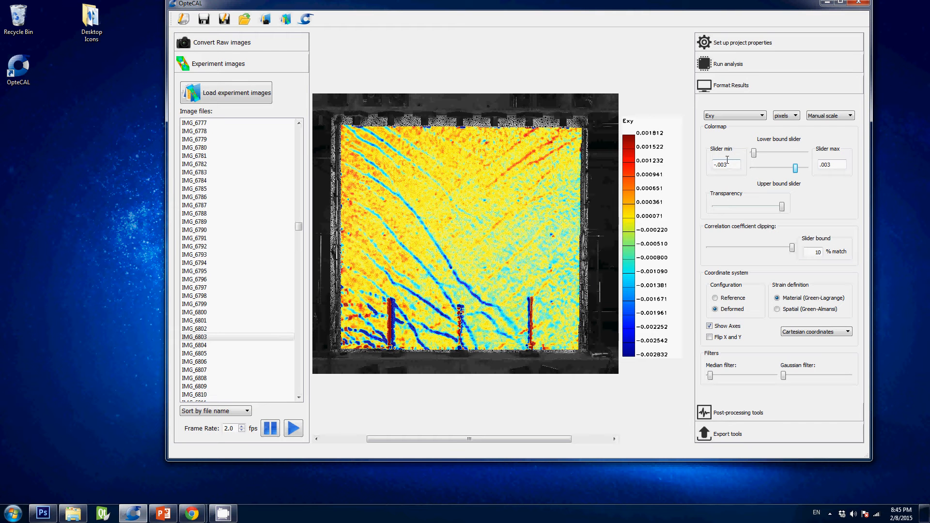
pyautogui.click(830, 166)
pyautogui.moveTo(754, 153); pyautogui.dragTo(763, 153)
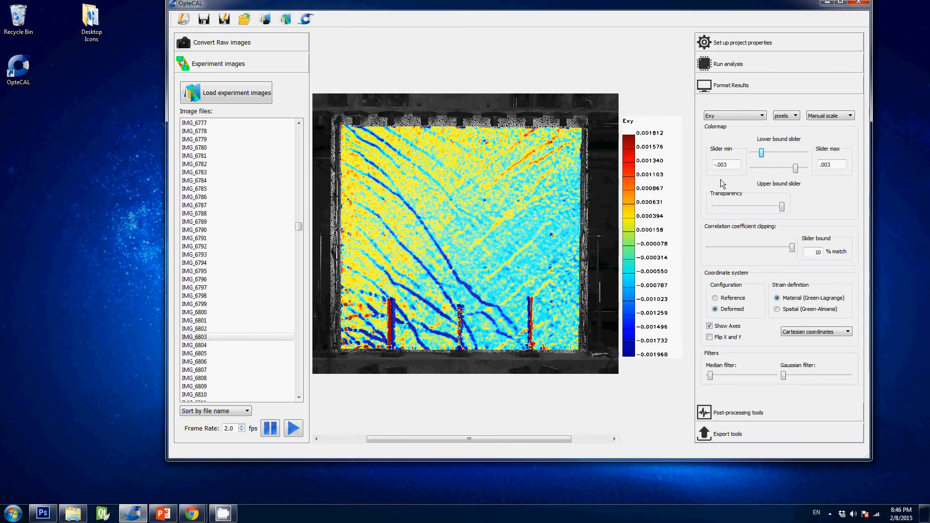
pyautogui.click(770, 154)
pyautogui.moveTo(763, 154)
pyautogui.mouseDown()
pyautogui.moveTo(772, 154)
pyautogui.moveTo(761, 154)
pyautogui.mouseUp()
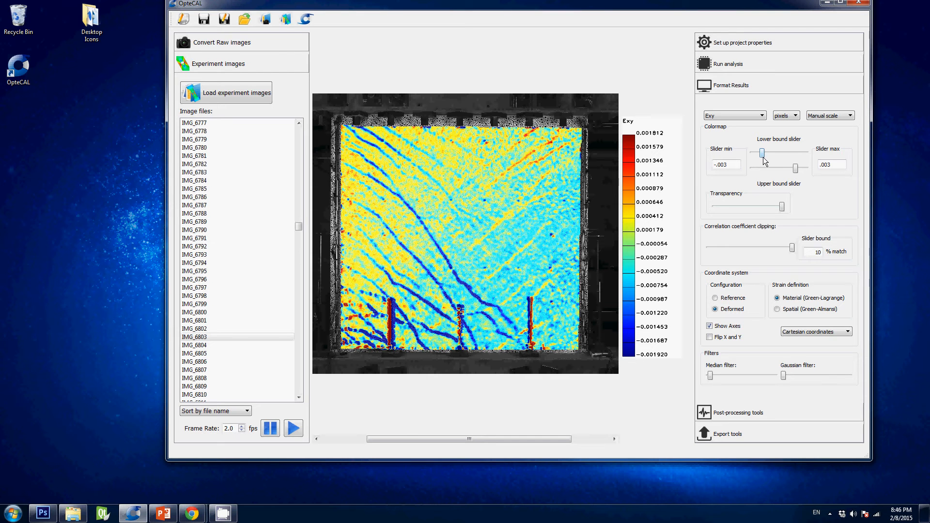
# - Widen both colour bounds to their full limits and switch the colormap to Auto scale
pyautogui.moveTo(762, 153); pyautogui.dragTo(805, 168)
pyautogui.click(818, 114)
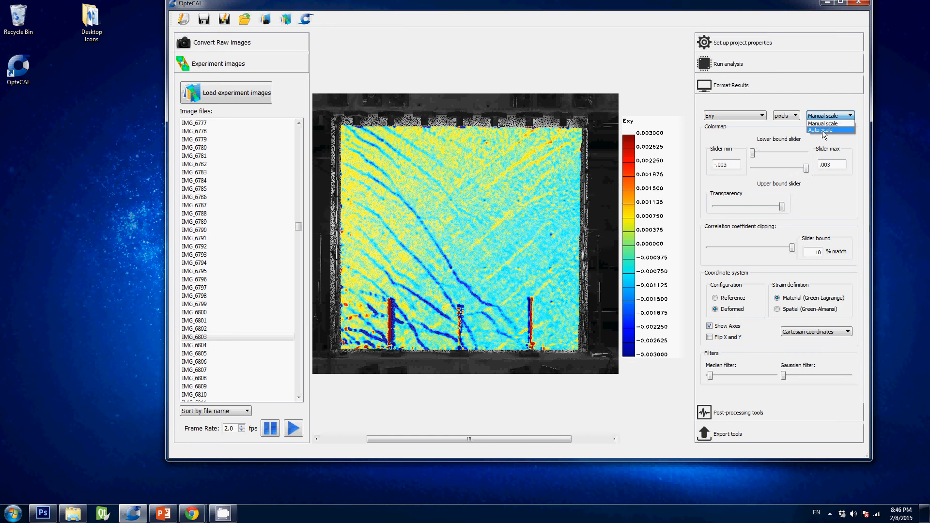
pyautogui.click(823, 128)
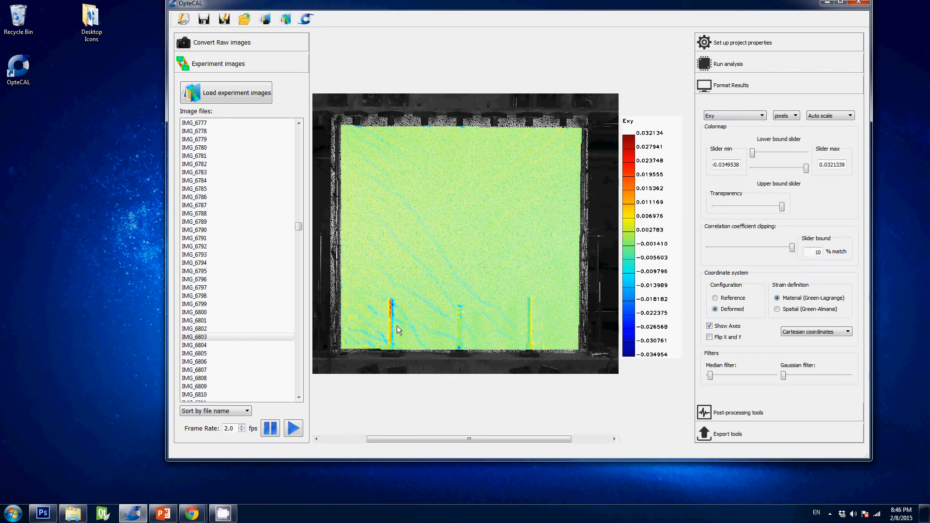
# - View the correlation coefficient map for the same image and return to the Exy strain map
pyautogui.click(716, 118)
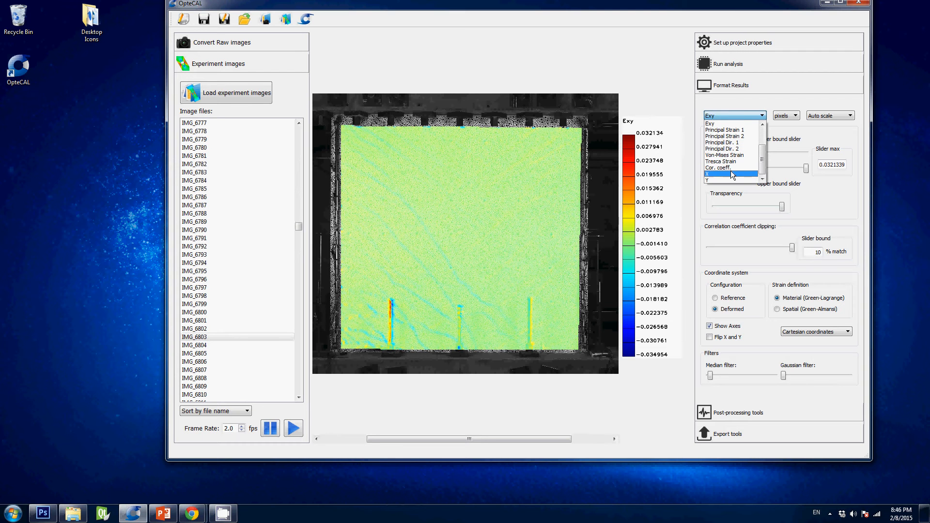
pyautogui.click(730, 167)
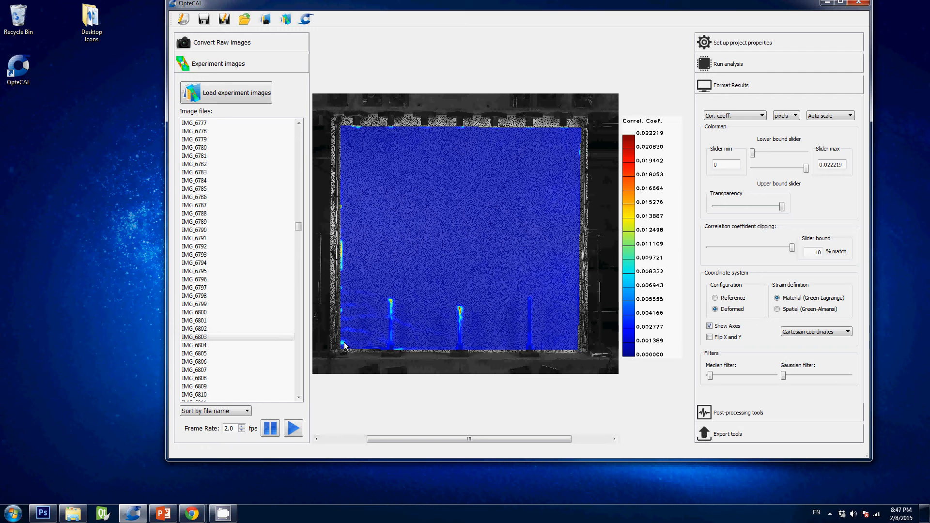
pyautogui.click(744, 117)
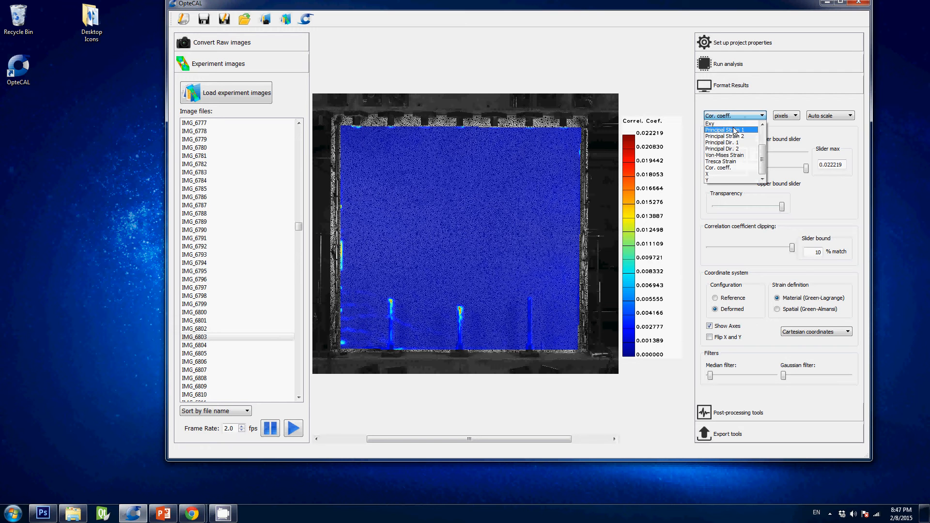
pyautogui.click(720, 154)
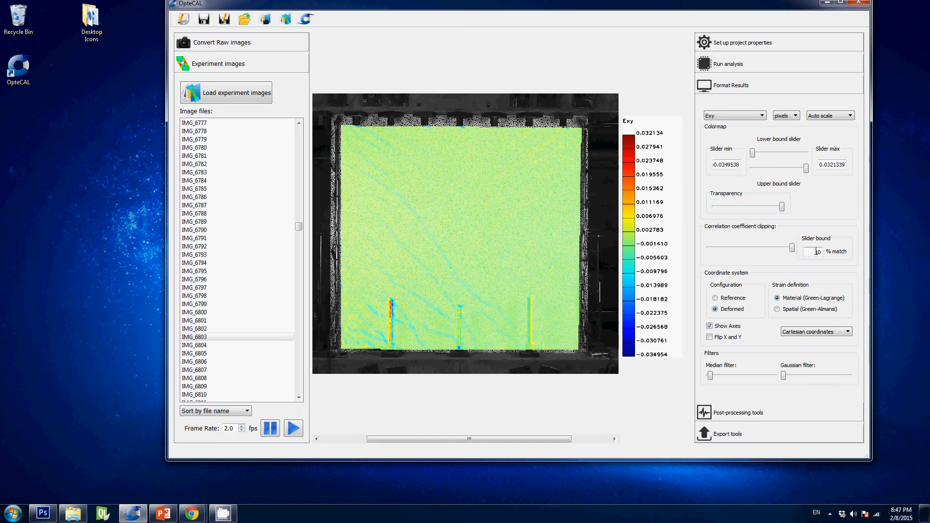
# - Set the correlation coefficient clipping bound to 2 % match and lower the clipping to near its minimum on the Exy map
pyautogui.moveTo(792, 249); pyautogui.dragTo(719, 246)
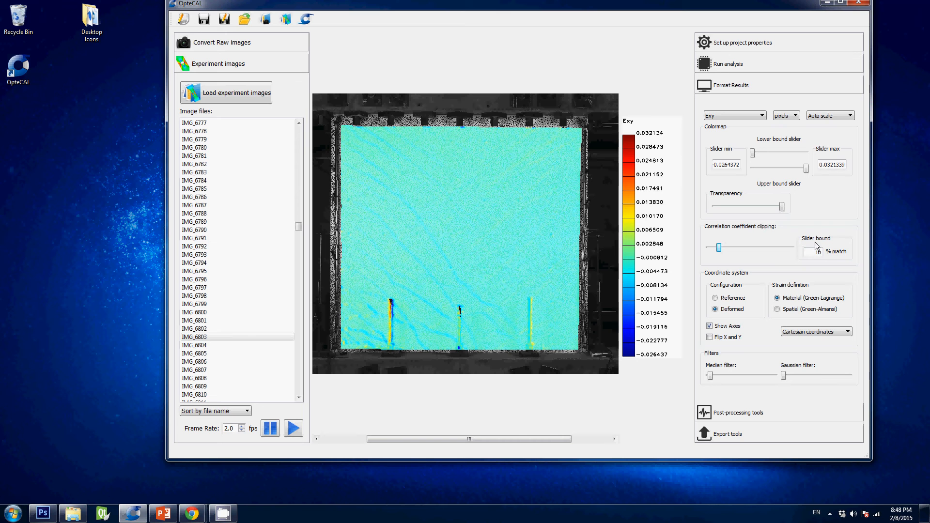
pyautogui.click(811, 254)
pyautogui.doubleClick(820, 252)
pyautogui.write('2')
pyautogui.moveTo(760, 250); pyautogui.dragTo(752, 251)
pyautogui.moveTo(747, 249); pyautogui.dragTo(712, 249)
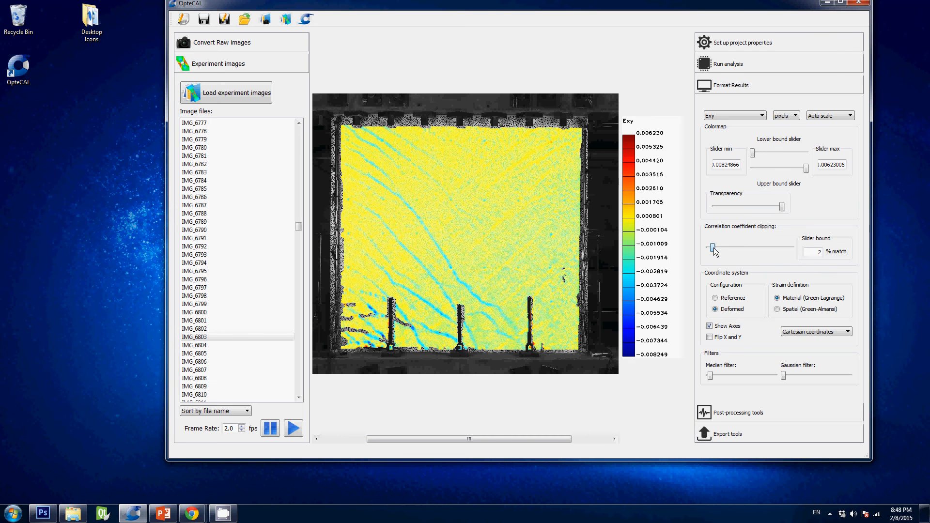
# - Refine the clipping bound to .1 % match and lower the clipping to mask the poorly correlated areas of the Exy map
pyautogui.doubleClick(821, 252)
pyautogui.write('1')
pyautogui.press('Return')
pyautogui.write('.1')
pyautogui.moveTo(784, 249); pyautogui.dragTo(759, 240)
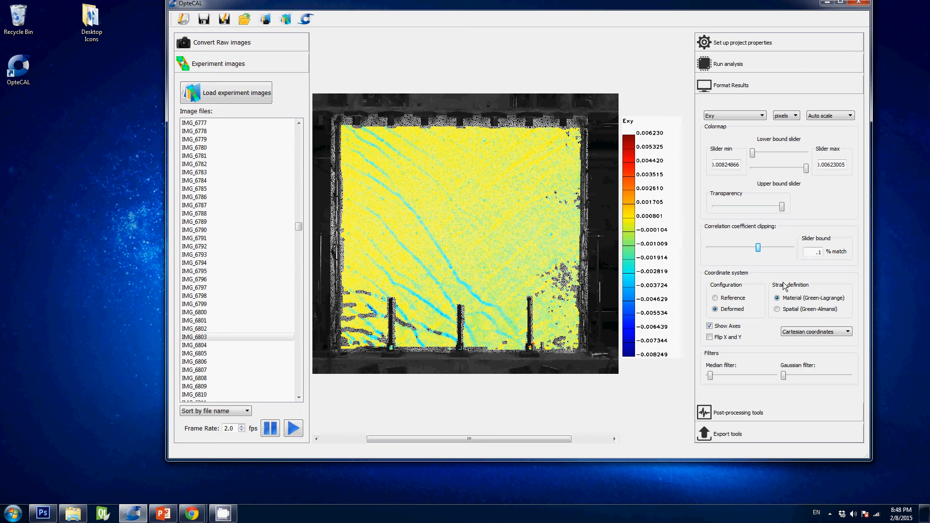
pyautogui.moveTo(759, 248); pyautogui.dragTo(731, 239)
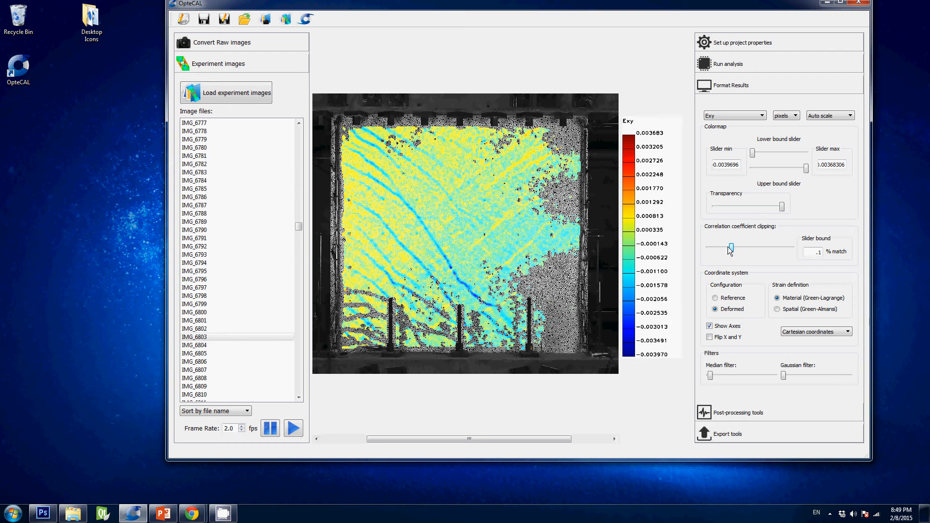
pyautogui.moveTo(733, 248); pyautogui.dragTo(731, 249)
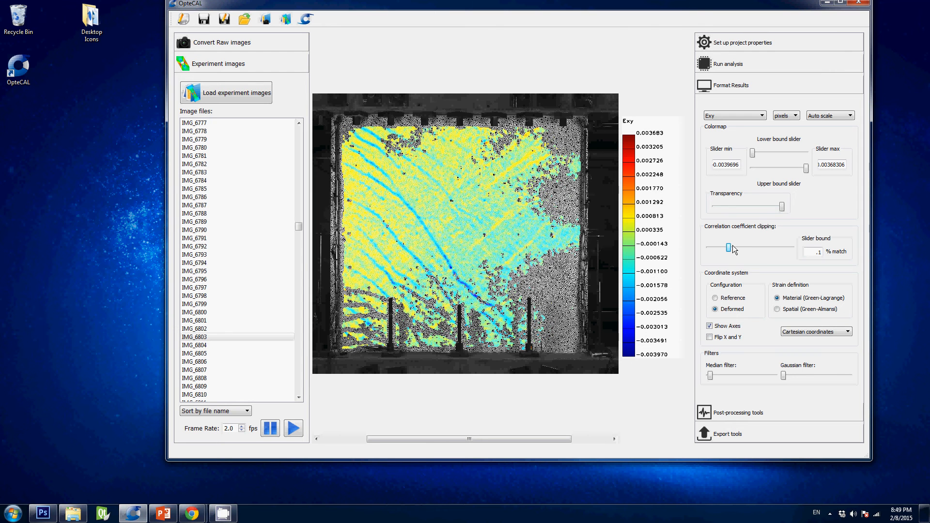
# - Switch the colormap to Manual scale and reopen the correlation clipping fully, with its bound set to 2 % match
pyautogui.click(830, 117)
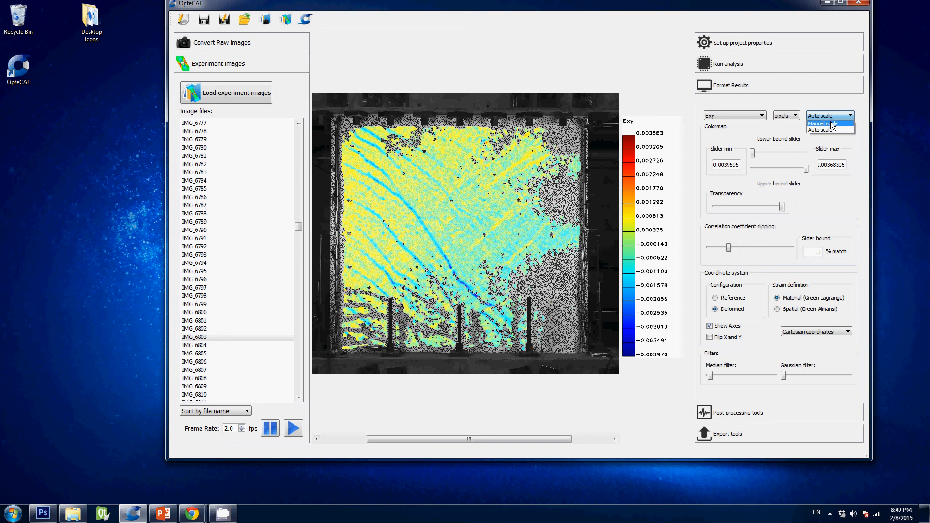
pyautogui.click(832, 124)
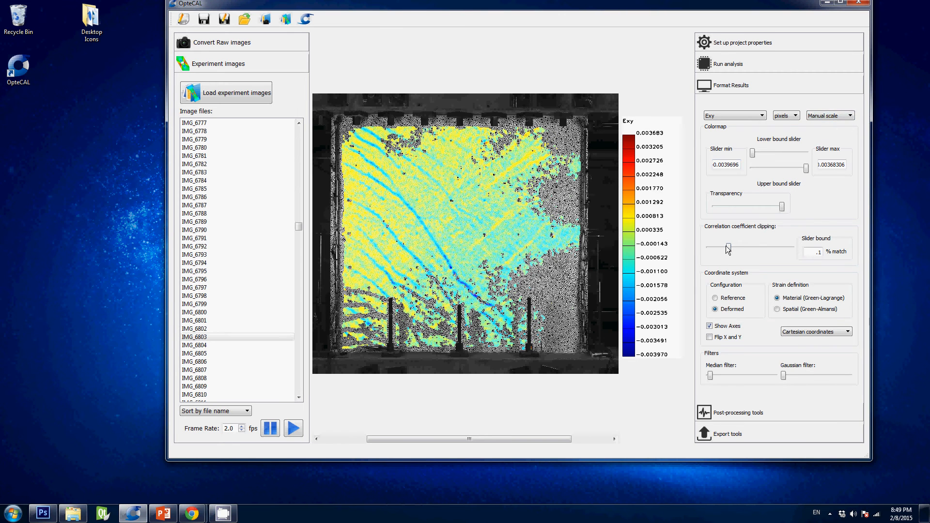
pyautogui.moveTo(729, 248); pyautogui.dragTo(810, 252)
pyautogui.press('BackSpace')
pyautogui.press('BackSpace')
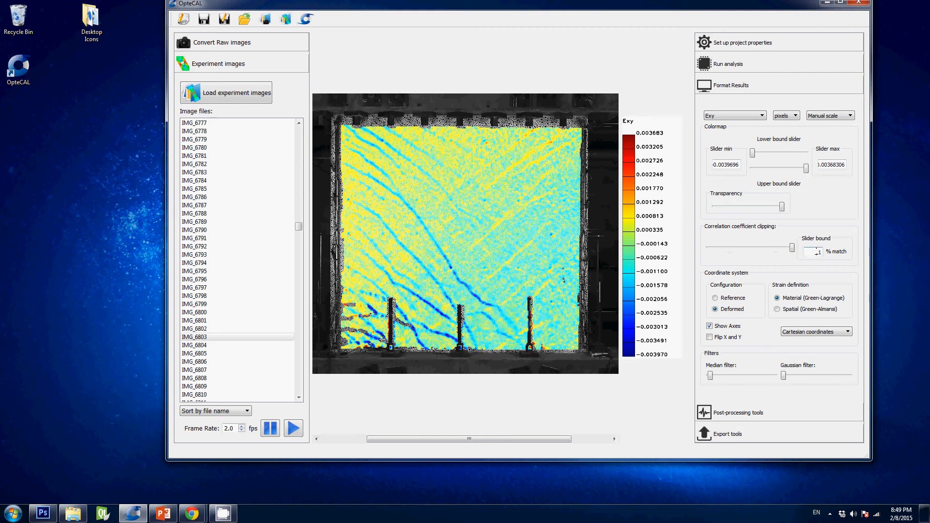
pyautogui.write('2')
pyautogui.press('Return')
pyautogui.moveTo(716, 246); pyautogui.dragTo(793, 247)
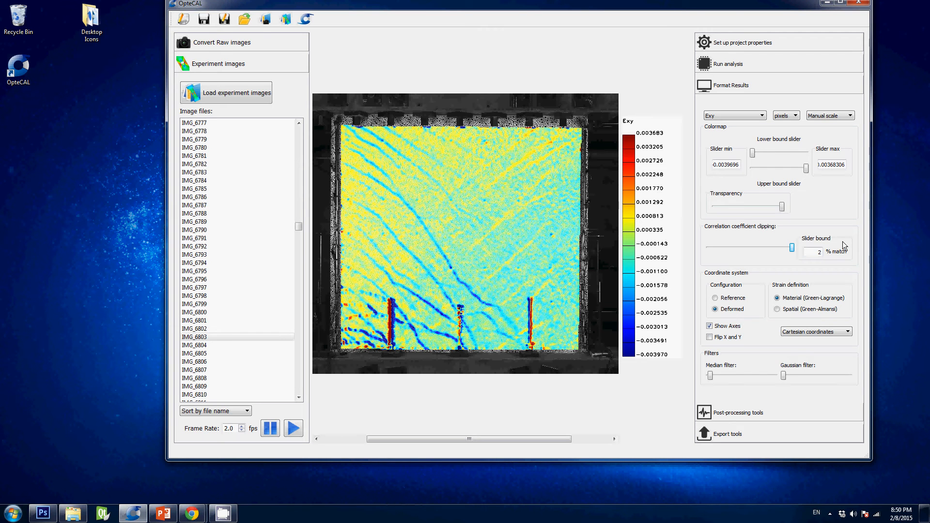
# - Switch the Exy colormap to Auto scale and tighten its range by lowering the correlation clipping to near its minimum
pyautogui.click(827, 117)
pyautogui.click(827, 131)
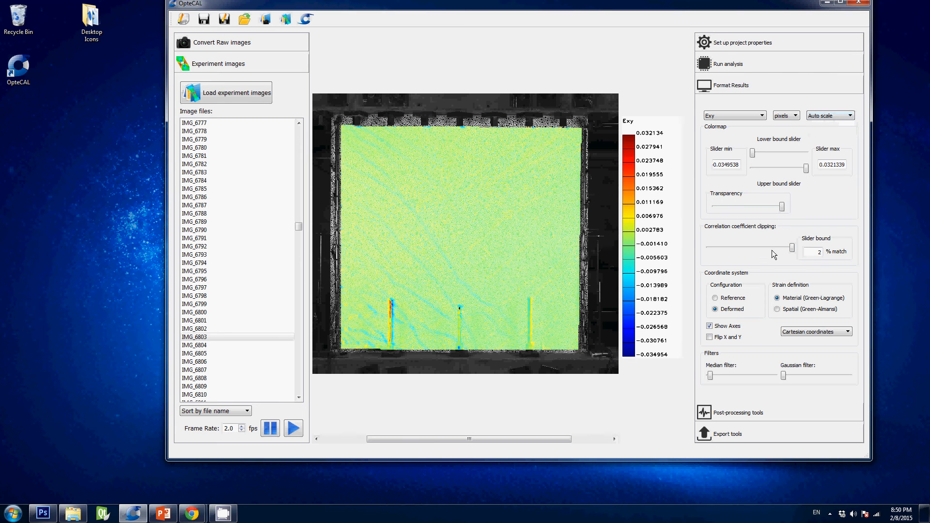
pyautogui.moveTo(792, 248); pyautogui.dragTo(710, 248)
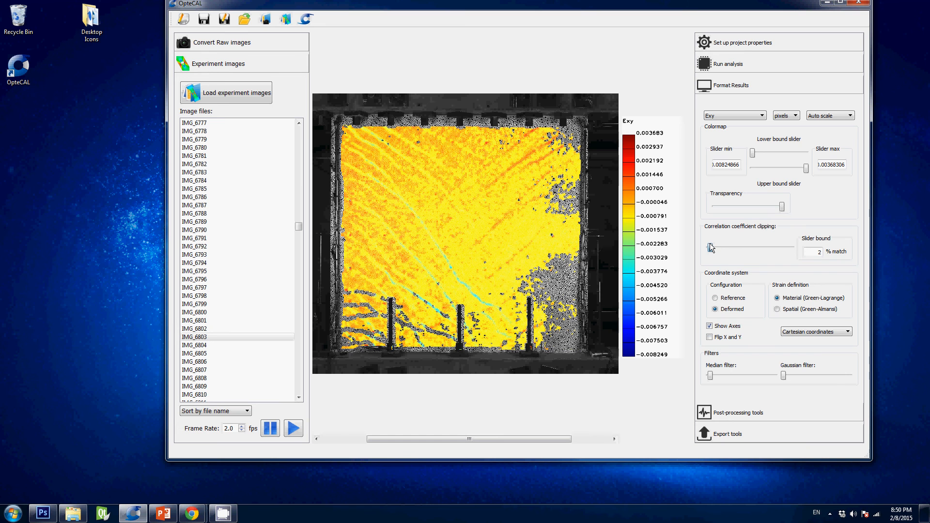
# - Lock the tightened Exy range with Manual scale and raise the correlation clipping to its maximum
pyautogui.click(837, 115)
pyautogui.click(838, 125)
pyautogui.moveTo(710, 248); pyautogui.dragTo(849, 249)
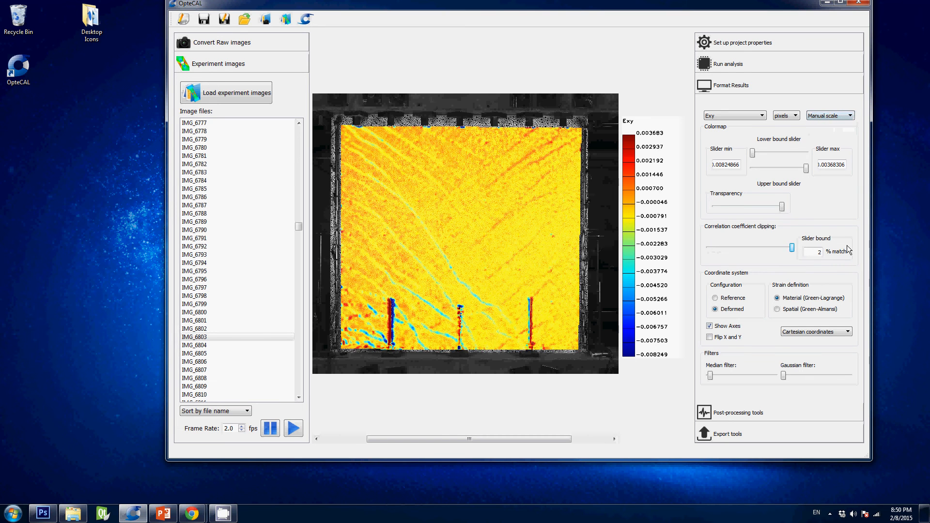
# - Tighten the Exy colour bounds to an upper bound of about 0.0030 and a lower bound of about -0.0037
pyautogui.click(805, 170)
pyautogui.moveTo(807, 170); pyautogui.dragTo(803, 170)
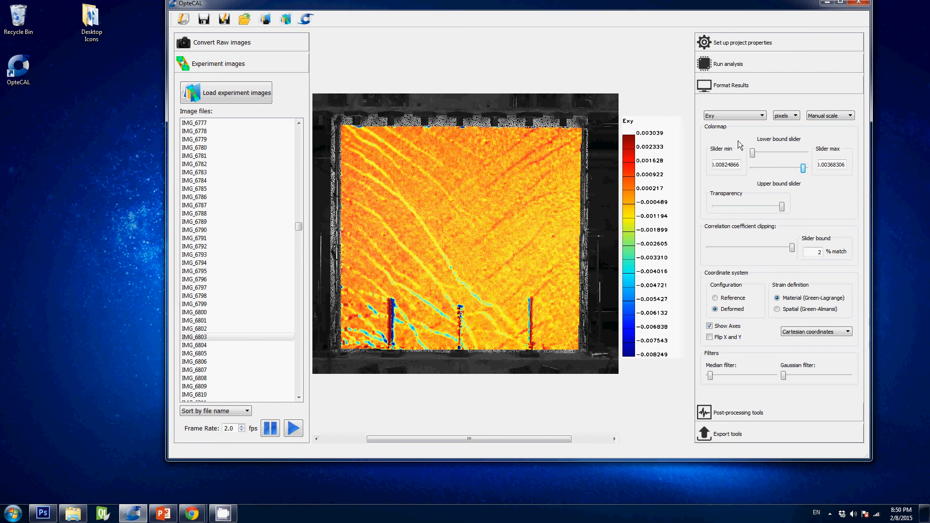
pyautogui.moveTo(753, 153); pyautogui.dragTo(773, 154)
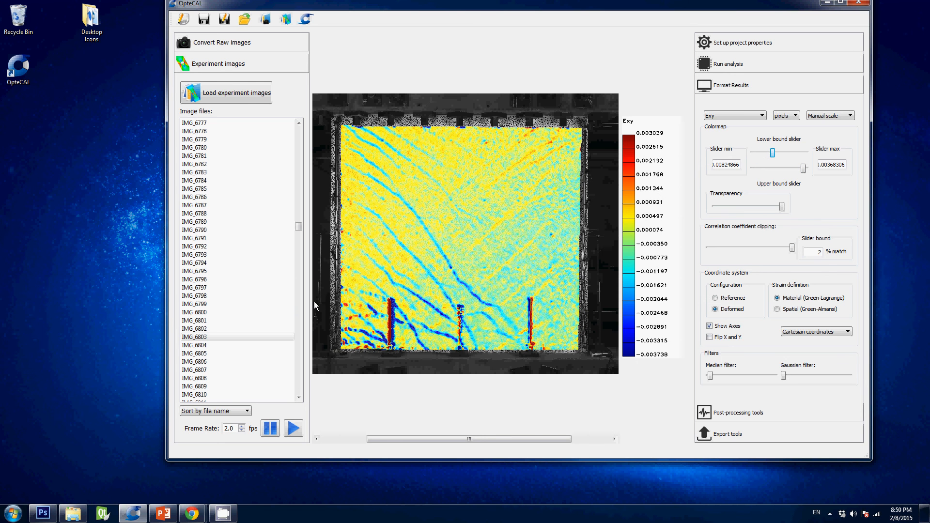
# - Display the U displacement map in mm, checking the pixel-to-inch scale definition in the project properties first
pyautogui.scroll(-5, 243, 310)
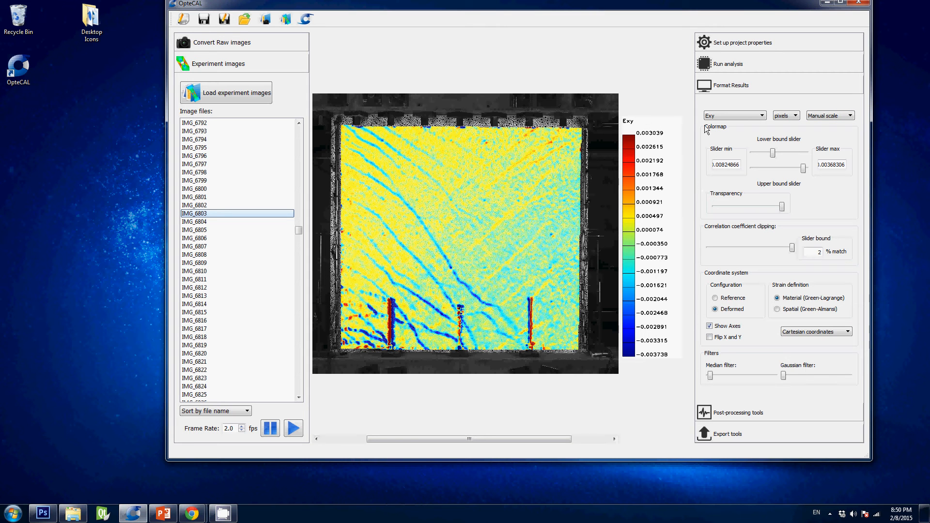
pyautogui.click(735, 116)
pyautogui.click(732, 124)
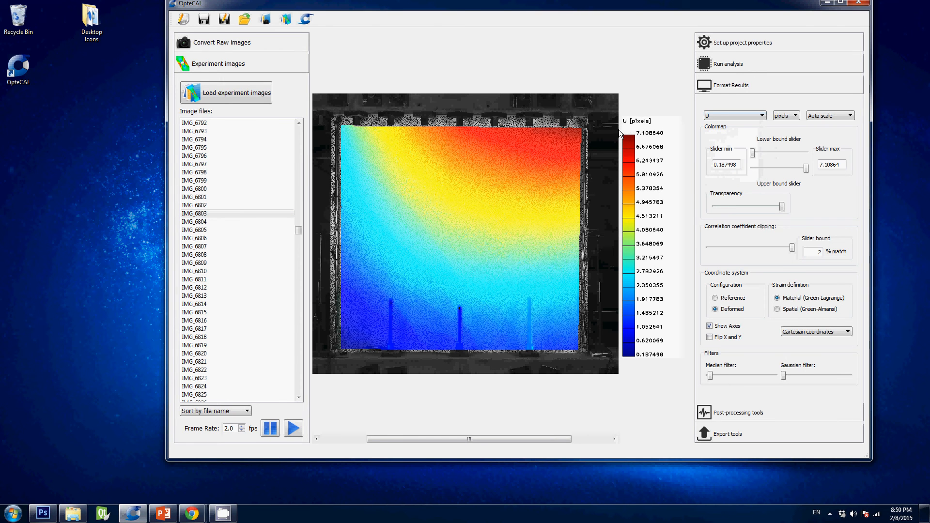
pyautogui.click(743, 47)
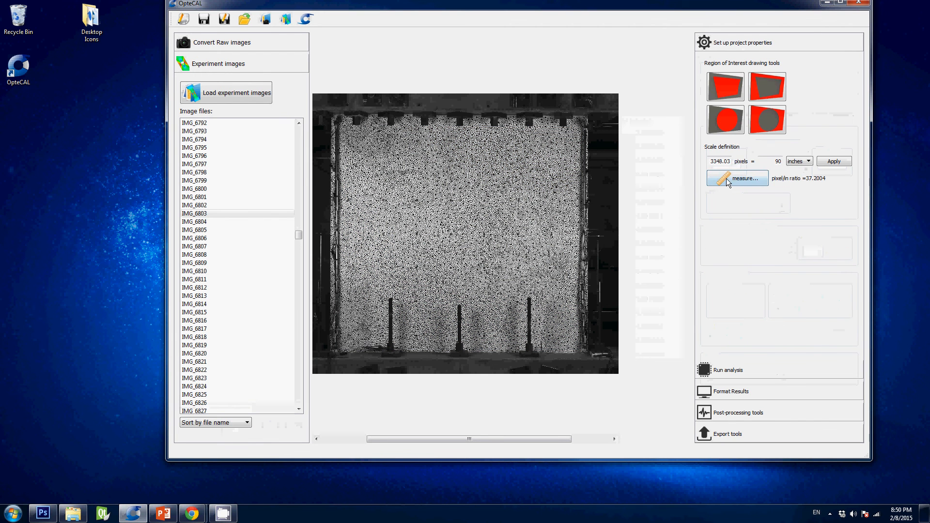
pyautogui.click(760, 391)
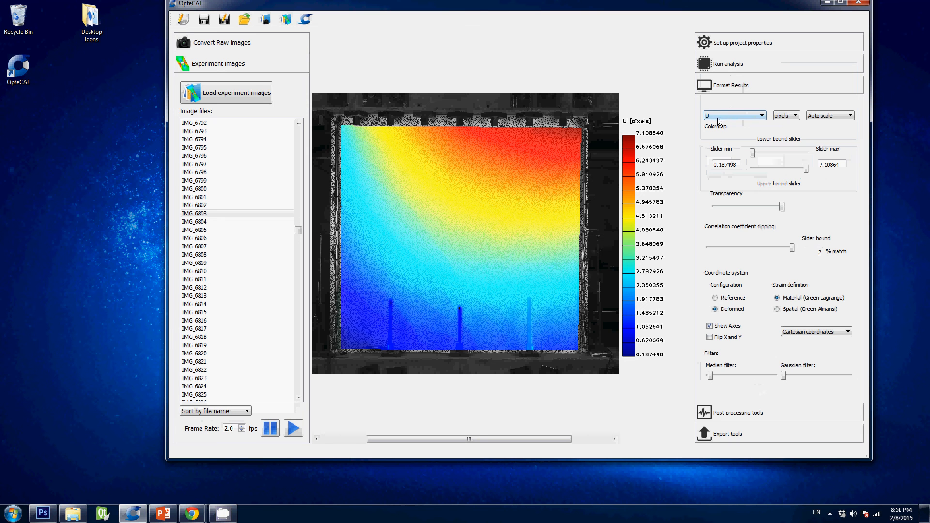
pyautogui.click(784, 116)
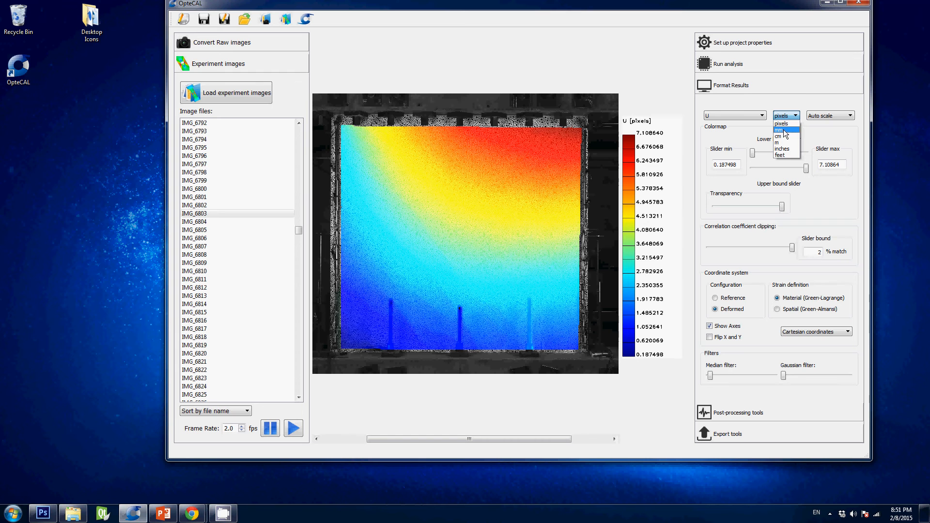
pyautogui.click(784, 130)
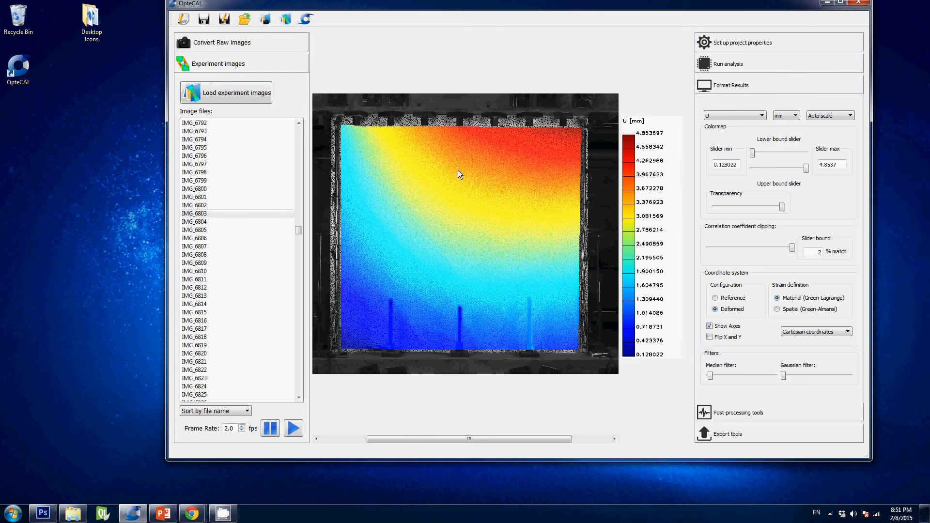
# - Display the Rotation map and narrow its automatic colour range by lowering the correlation clipping to near its minimum
pyautogui.click(760, 116)
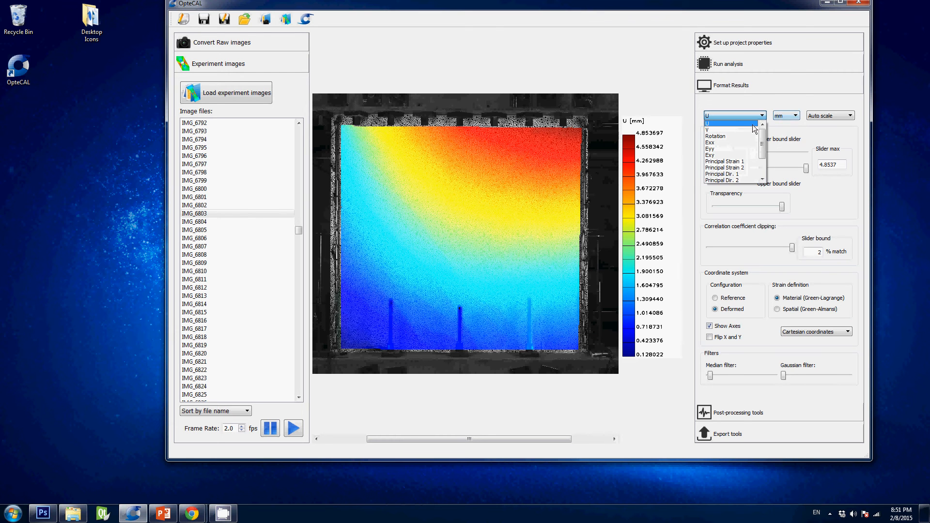
pyautogui.click(748, 136)
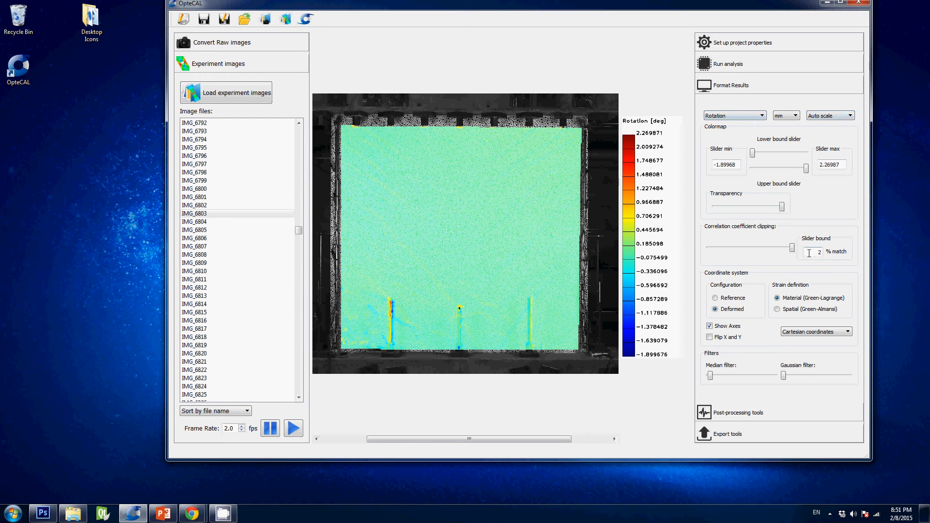
pyautogui.moveTo(795, 256); pyautogui.dragTo(715, 256)
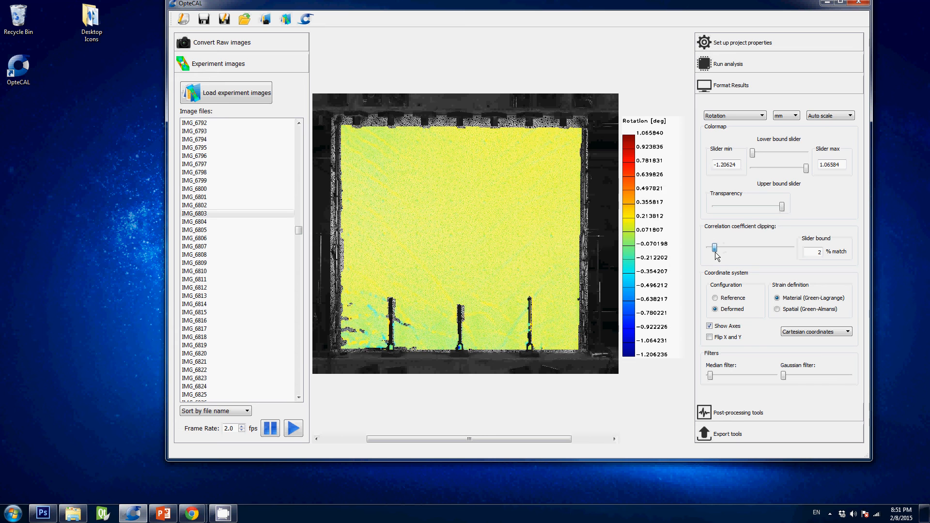
# - Fix the Rotation colour range with Manual scale and restore the correlation clipping to its maximum
pyautogui.click(824, 116)
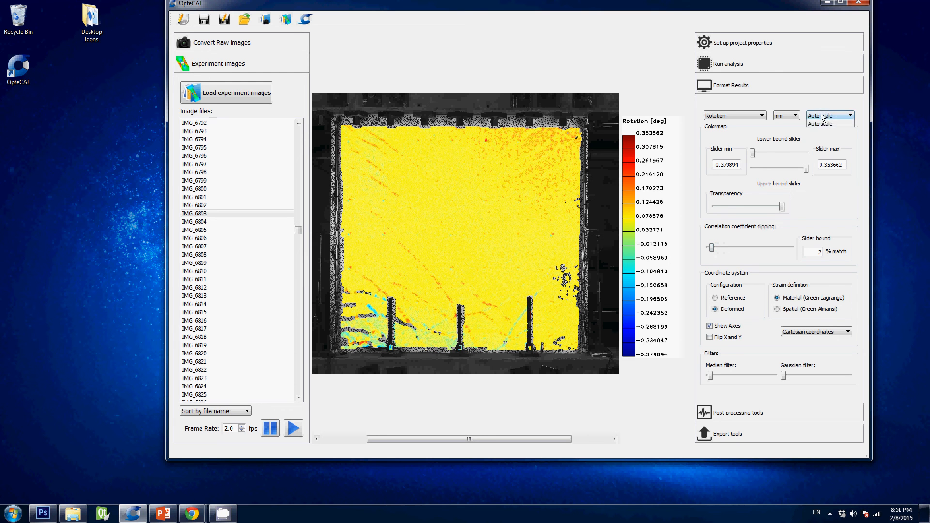
pyautogui.click(823, 123)
pyautogui.moveTo(712, 252); pyautogui.dragTo(829, 253)
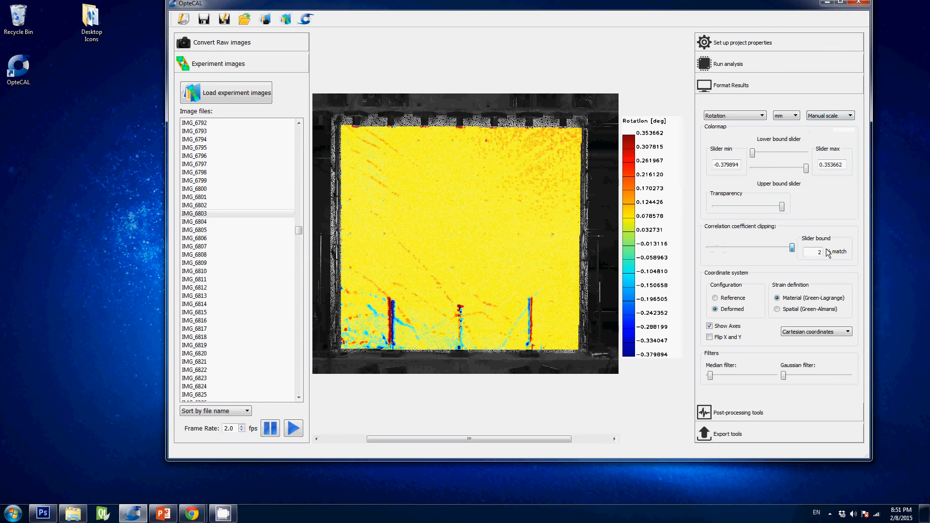
# - Return to the Exy strain map and make its overlay fully transparent to inspect the speckle pattern up close
pyautogui.click(744, 116)
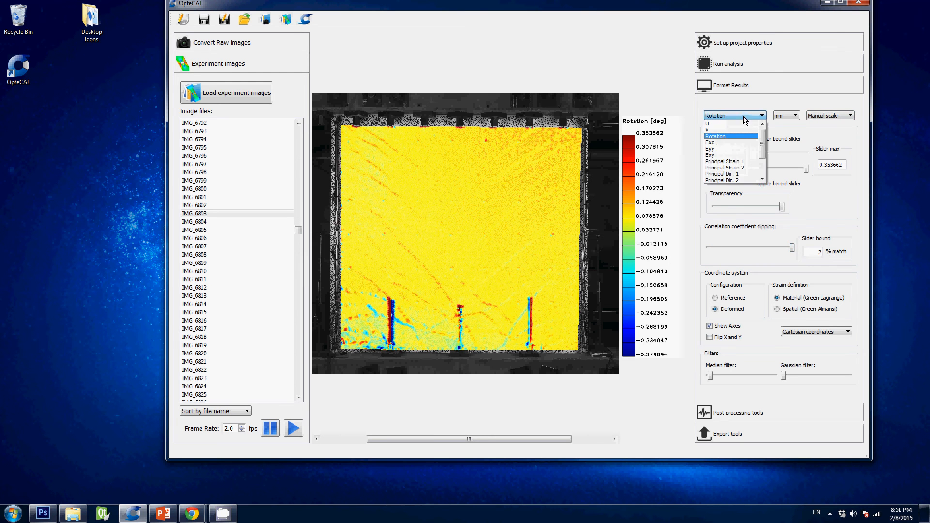
pyautogui.click(737, 155)
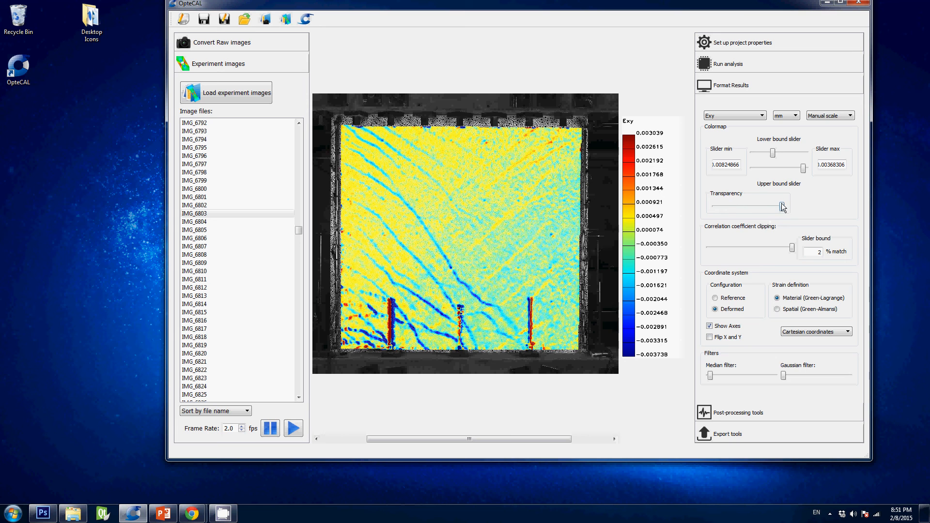
pyautogui.moveTo(782, 206); pyautogui.dragTo(722, 204)
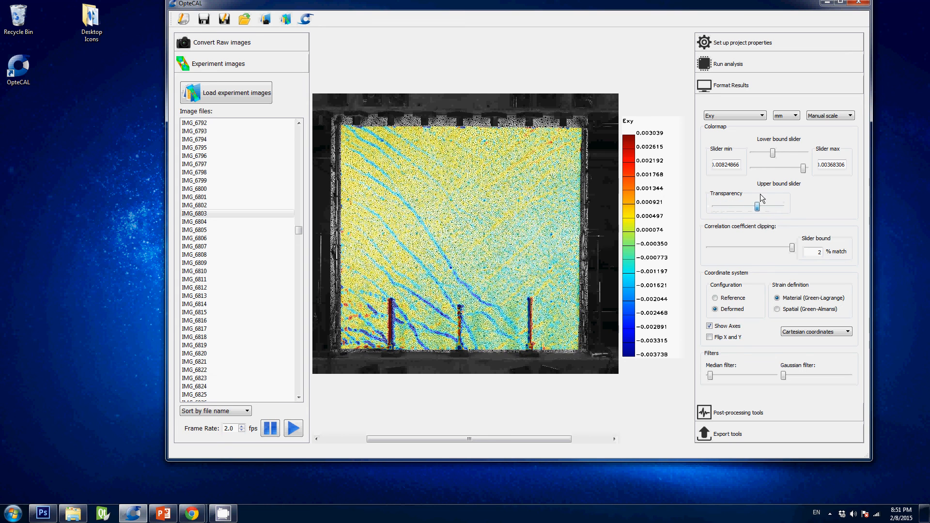
pyautogui.moveTo(741, 206); pyautogui.dragTo(675, 197)
pyautogui.scroll(3, 390, 232)
pyautogui.scroll(2, 391, 233)
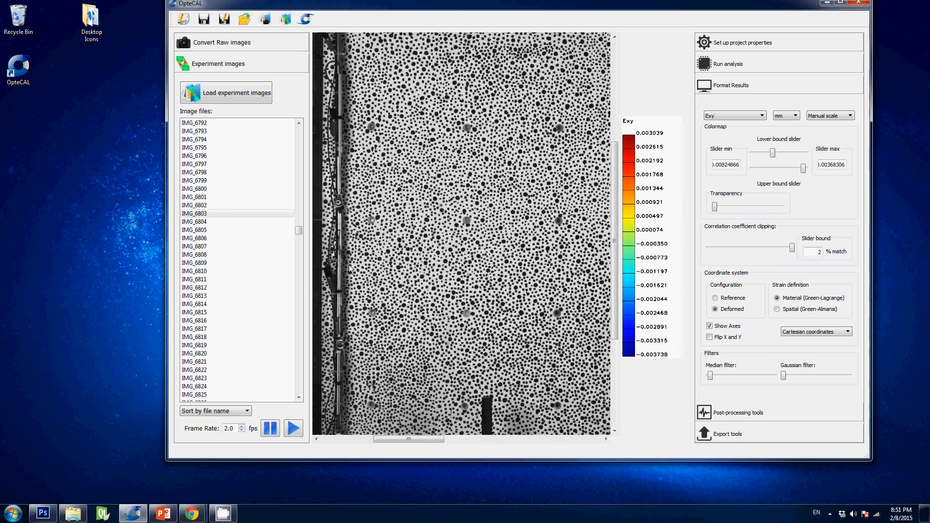
# - Restore the Exy overlay to full opacity and show the whole image with its X and Y axes
pyautogui.moveTo(711, 212); pyautogui.dragTo(565, 262)
pyautogui.moveTo(717, 208); pyautogui.dragTo(804, 212)
pyautogui.scroll(-2, 376, 214)
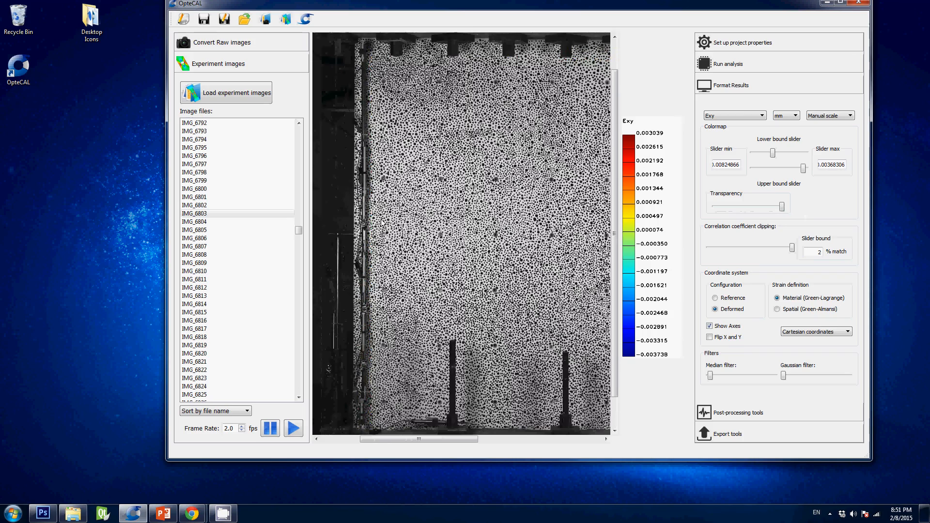
pyautogui.scroll(-1, 426, 247)
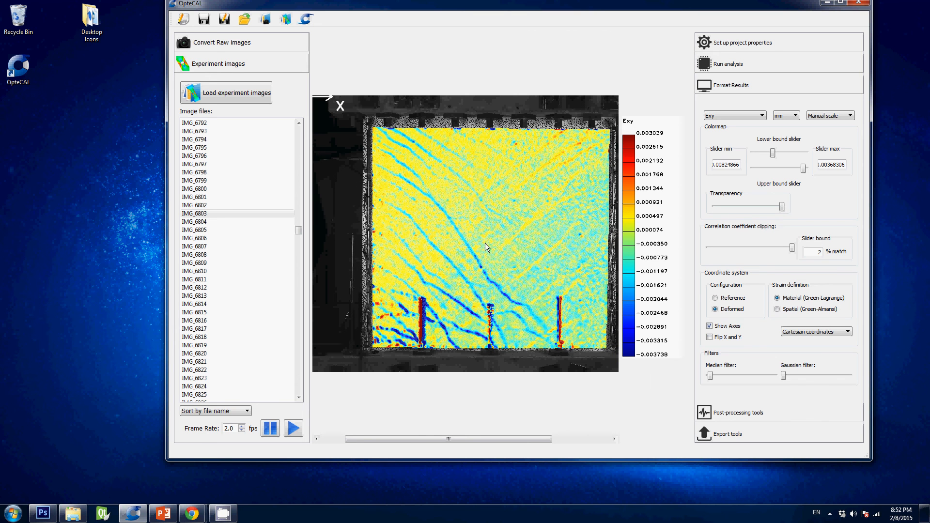
pyautogui.scroll(-1, 485, 248)
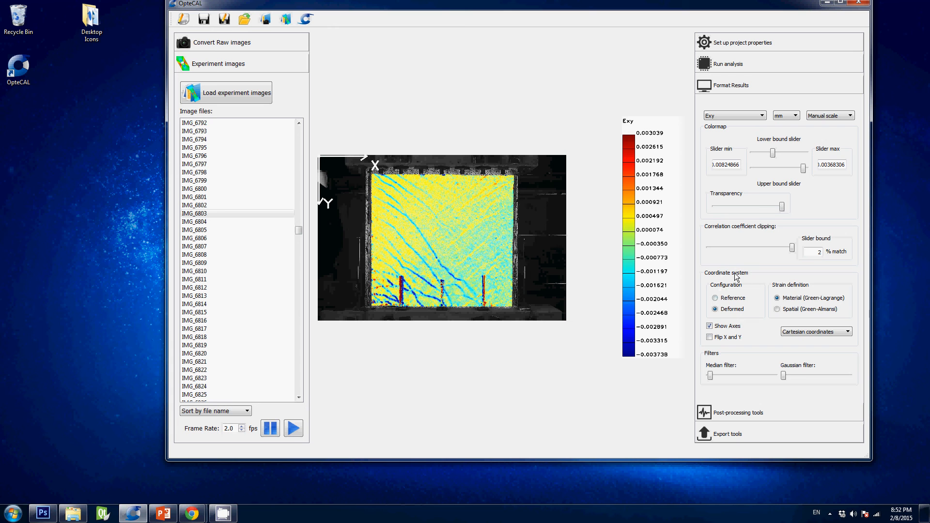
# - Set the coordinate system configuration to Reference and inspect the Exy map on the specimen
pyautogui.click(715, 299)
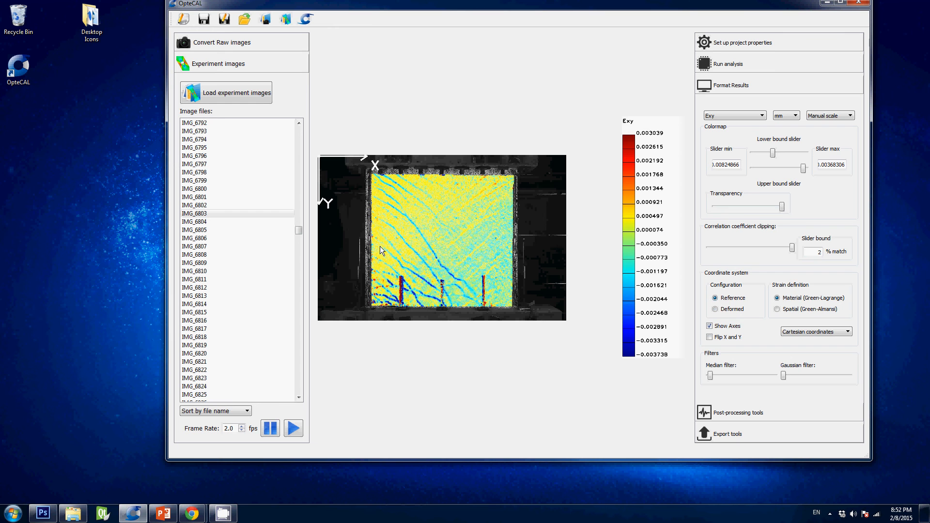
pyautogui.scroll(2, 380, 251)
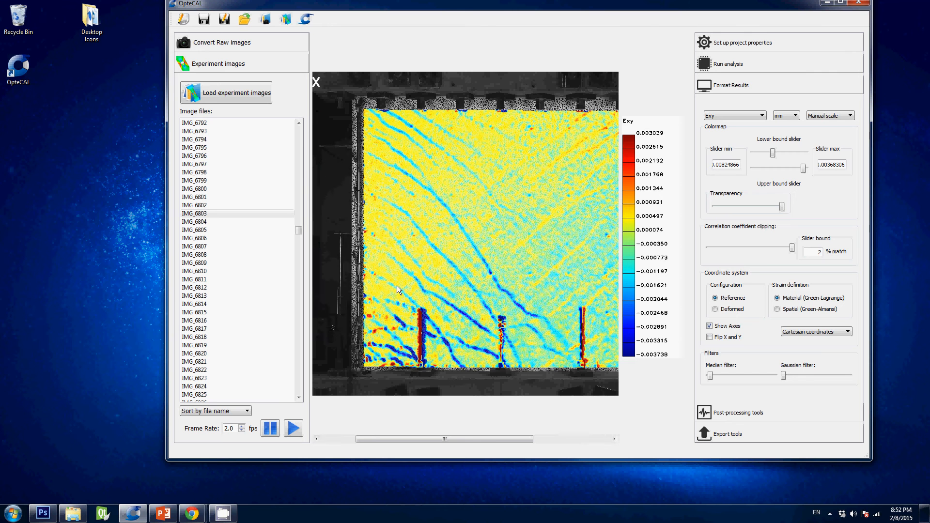
pyautogui.scroll(-2, 443, 269)
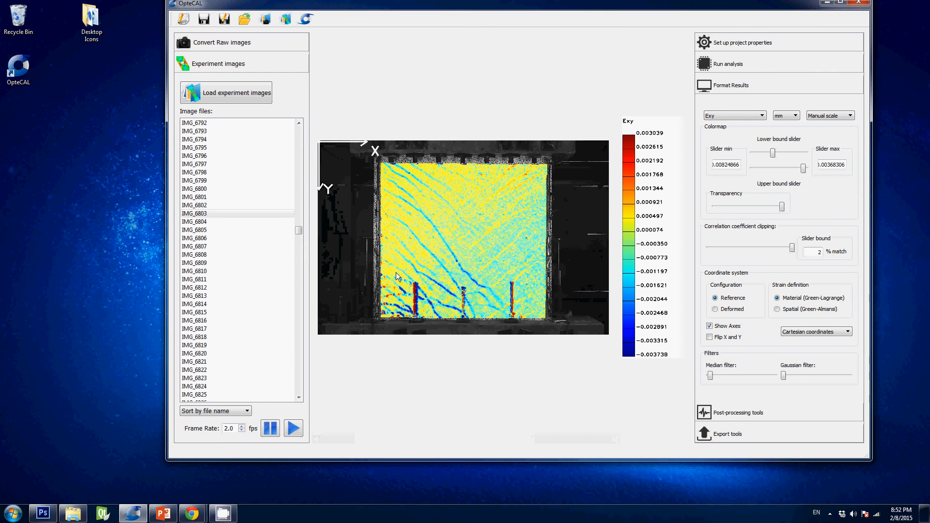
# - View the Exy strain map for the late images IMG_7410 and IMG_7406, and settle on IMG_7401
pyautogui.moveTo(299, 230); pyautogui.dragTo(298, 389)
pyautogui.click(230, 395)
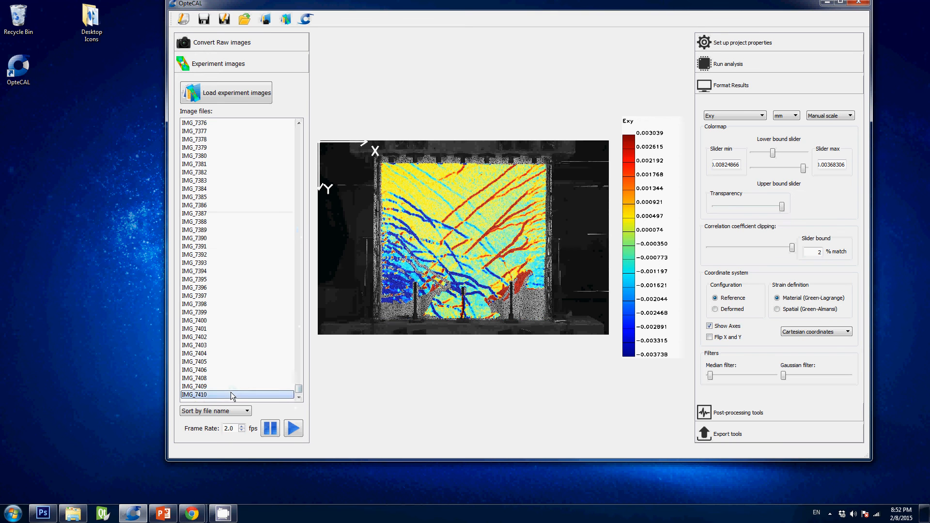
pyautogui.click(218, 370)
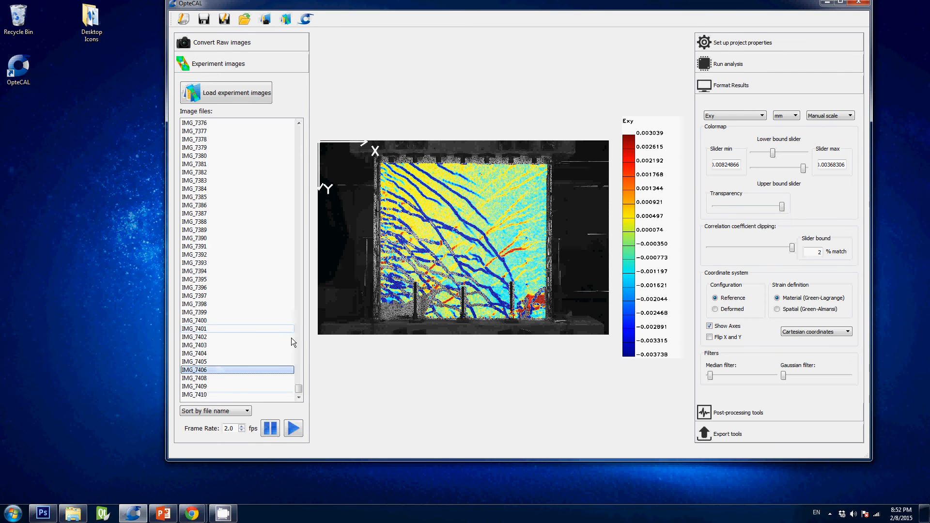
pyautogui.click(239, 329)
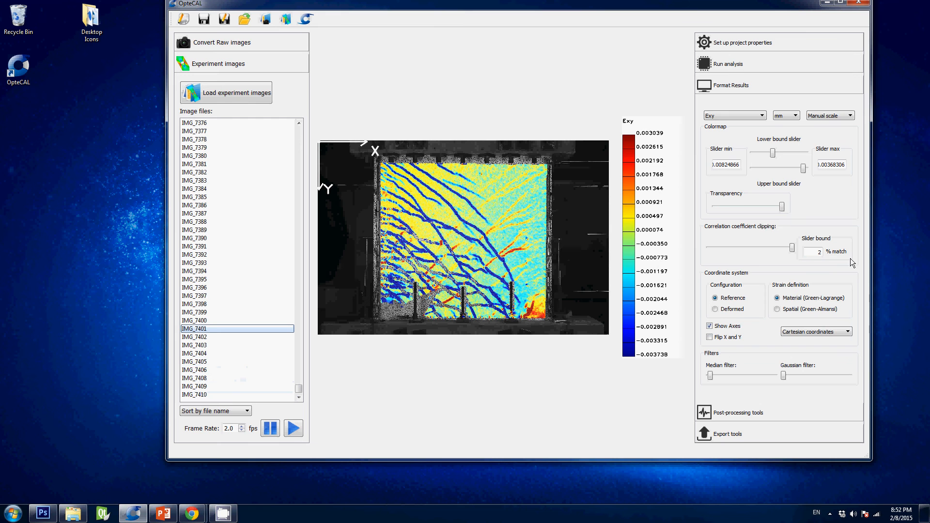
# - Compare the IMG_7401 Exy map in the Deformed and Reference configurations, ending on Reference
pyautogui.click(715, 311)
pyautogui.click(716, 310)
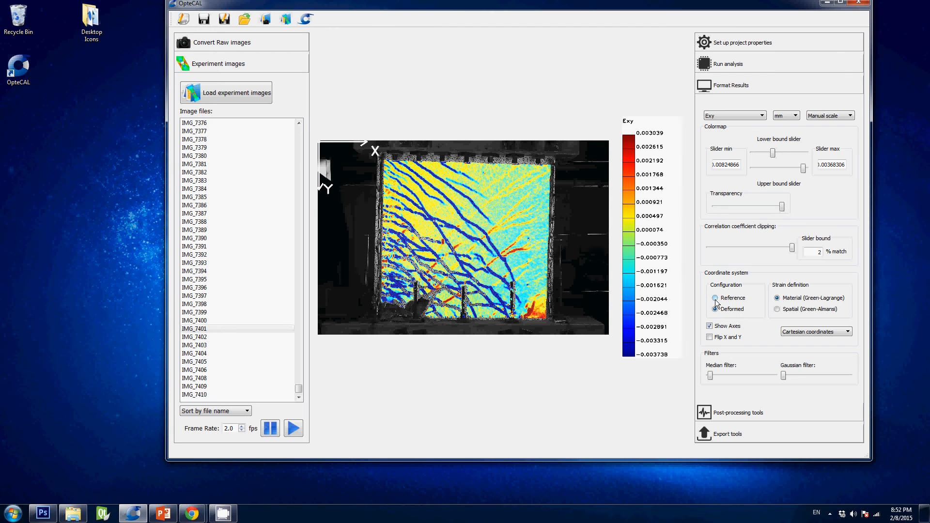
pyautogui.click(717, 299)
pyautogui.click(716, 310)
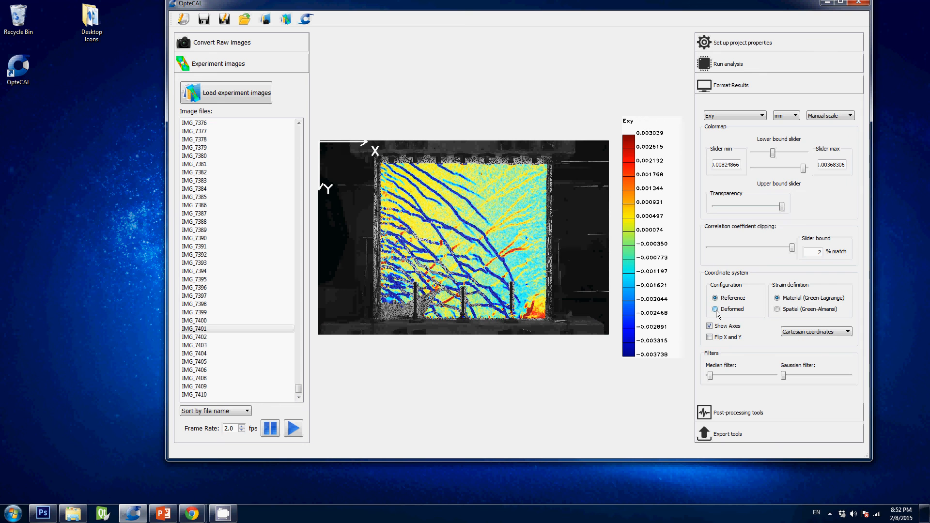
pyautogui.click(716, 299)
# - Enlarge the window slightly, hide and reshow the axes, and move their origin down to the dark area beside the specimen's left edge
pyautogui.moveTo(867, 458); pyautogui.dragTo(873, 476)
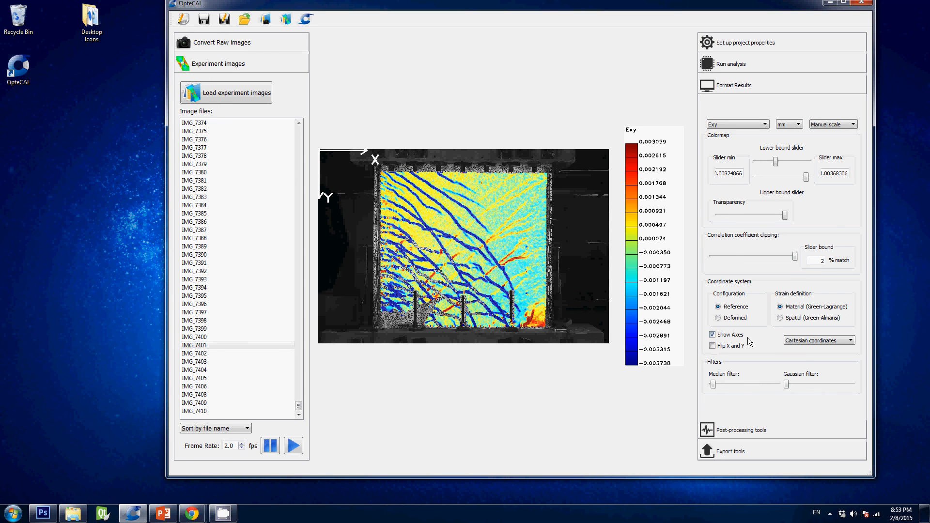
pyautogui.click(712, 335)
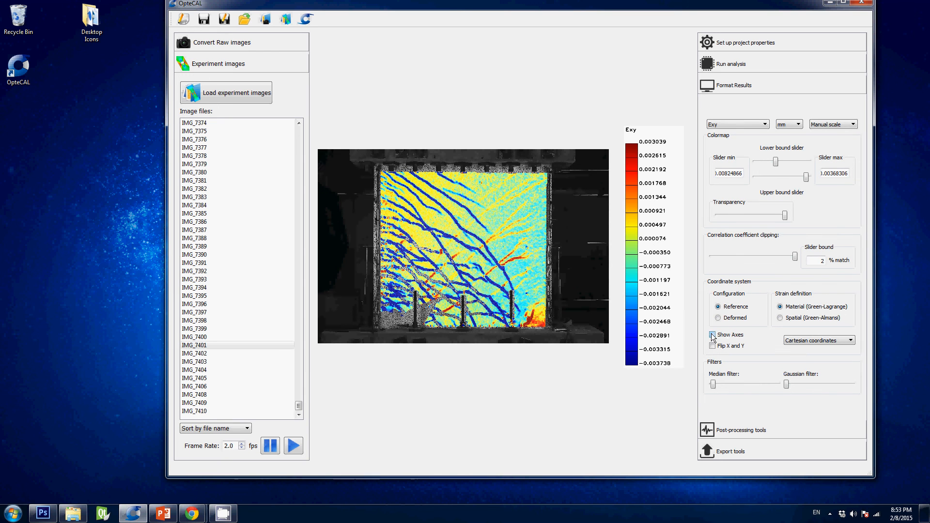
pyautogui.click(713, 335)
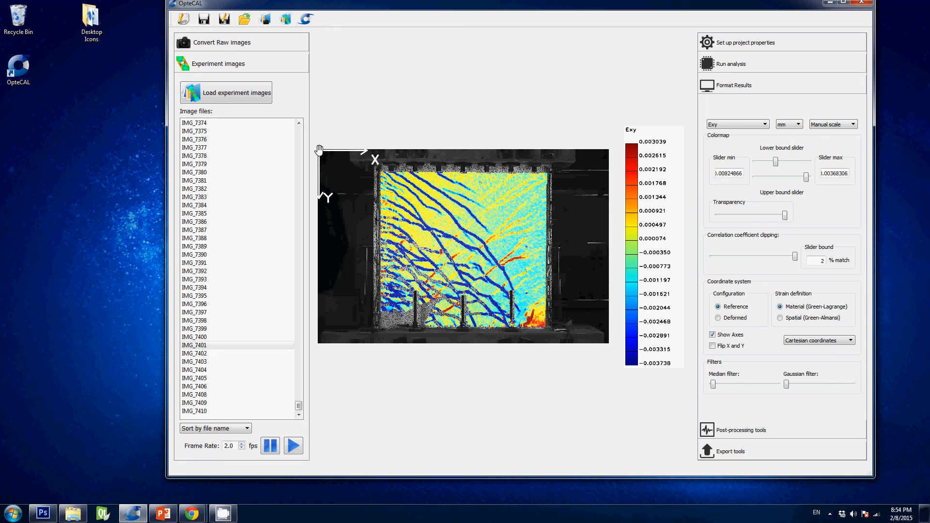
pyautogui.moveTo(319, 151); pyautogui.dragTo(338, 253)
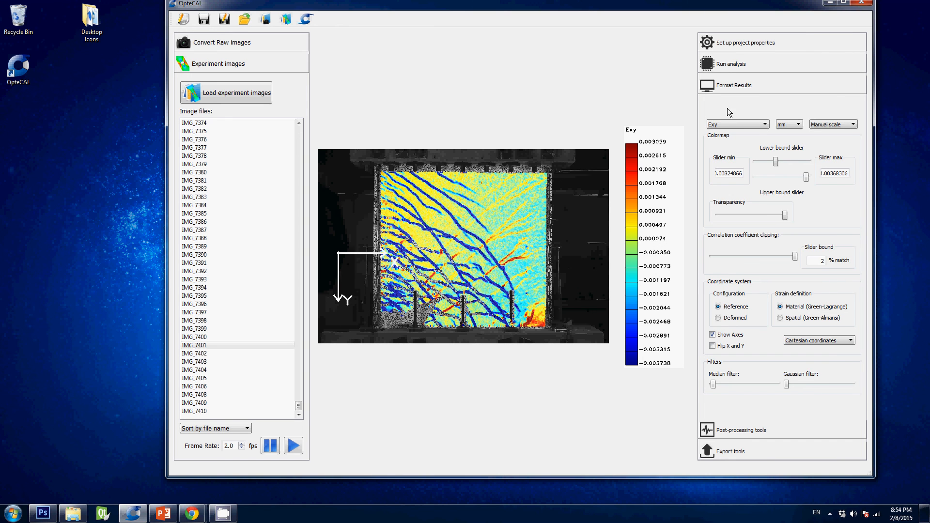
# - Display the U displacement field and reorient the axes with X up and Y right, placing the origin below the specimen's lower-left corner
pyautogui.click(730, 124)
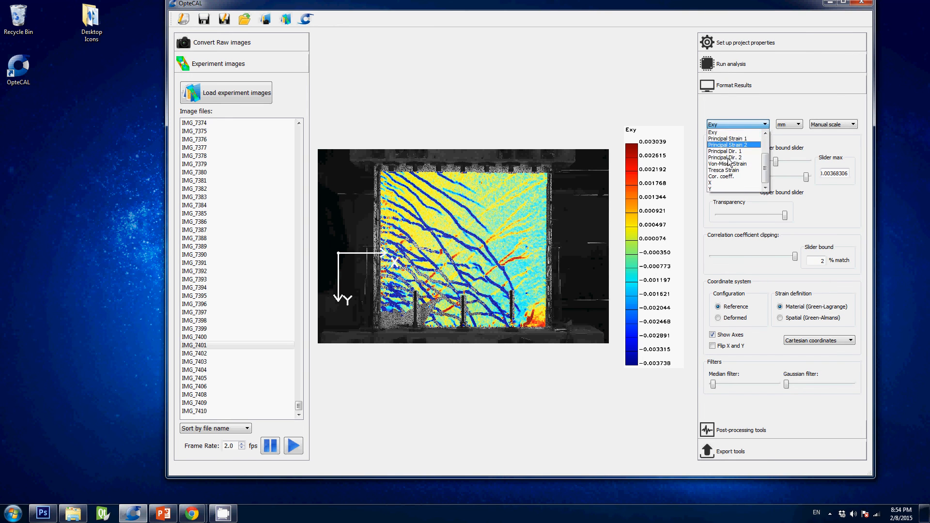
pyautogui.click(722, 133)
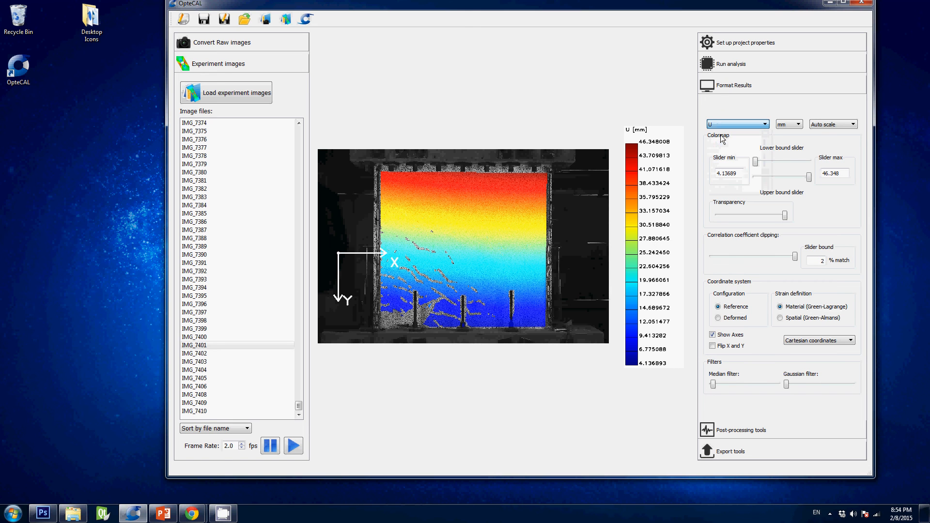
pyautogui.moveTo(339, 252)
pyautogui.mouseDown()
pyautogui.moveTo(372, 259)
pyautogui.moveTo(352, 248)
pyautogui.moveTo(331, 251)
pyautogui.moveTo(356, 283)
pyautogui.moveTo(400, 282)
pyautogui.moveTo(398, 270)
pyautogui.moveTo(357, 250)
pyautogui.mouseUp()
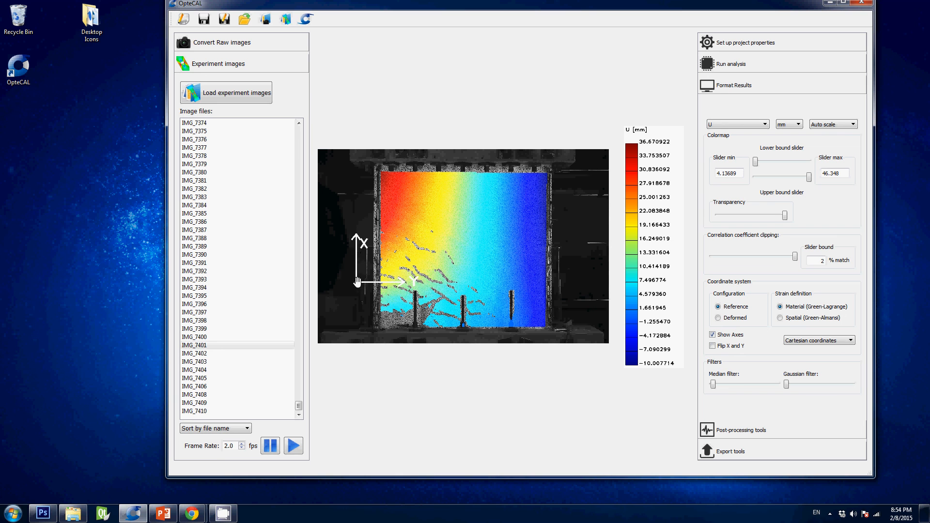
pyautogui.moveTo(357, 282); pyautogui.dragTo(352, 312)
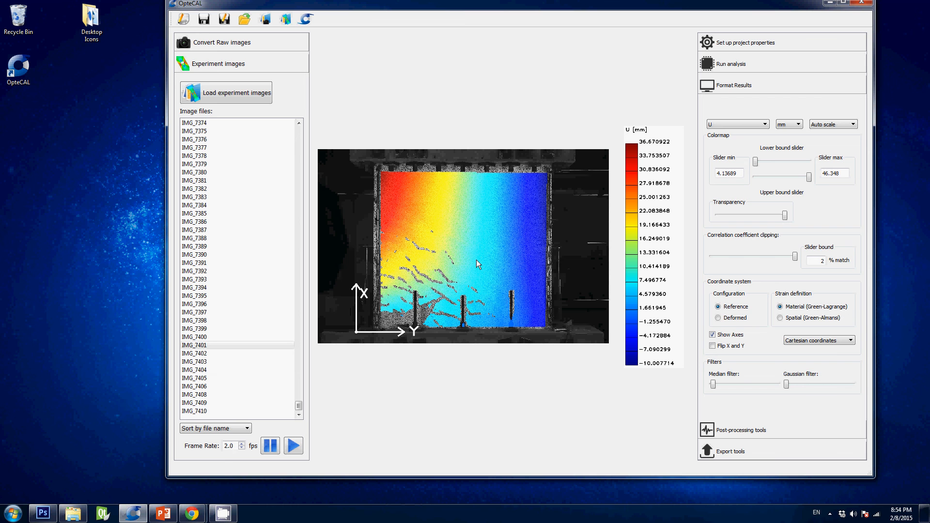
pyautogui.scroll(4, 473, 254)
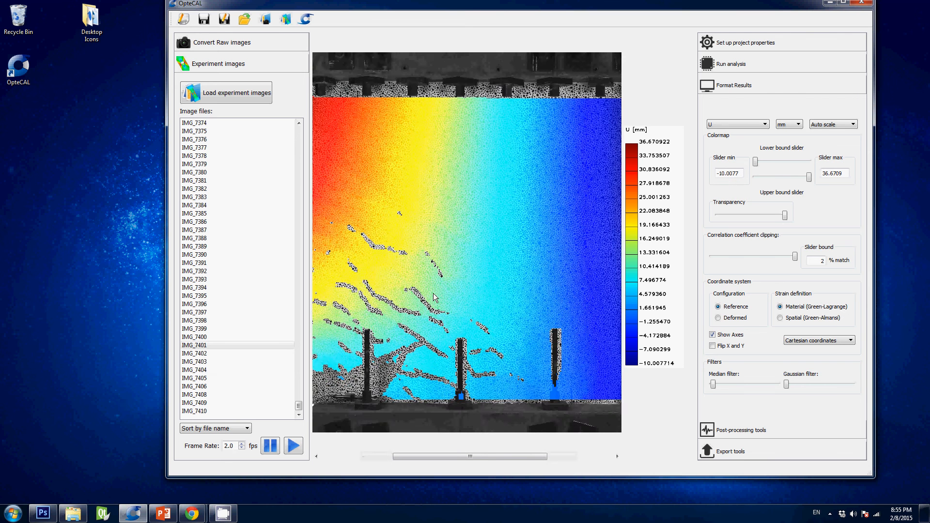
pyautogui.scroll(-3, 433, 293)
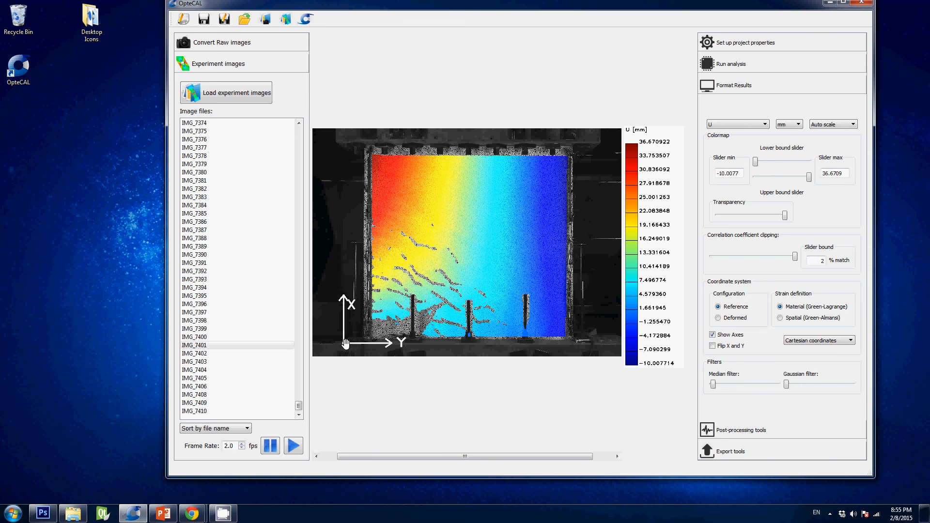
pyautogui.moveTo(348, 342)
pyautogui.mouseDown()
pyautogui.moveTo(409, 287)
pyautogui.moveTo(341, 348)
pyautogui.mouseUp()
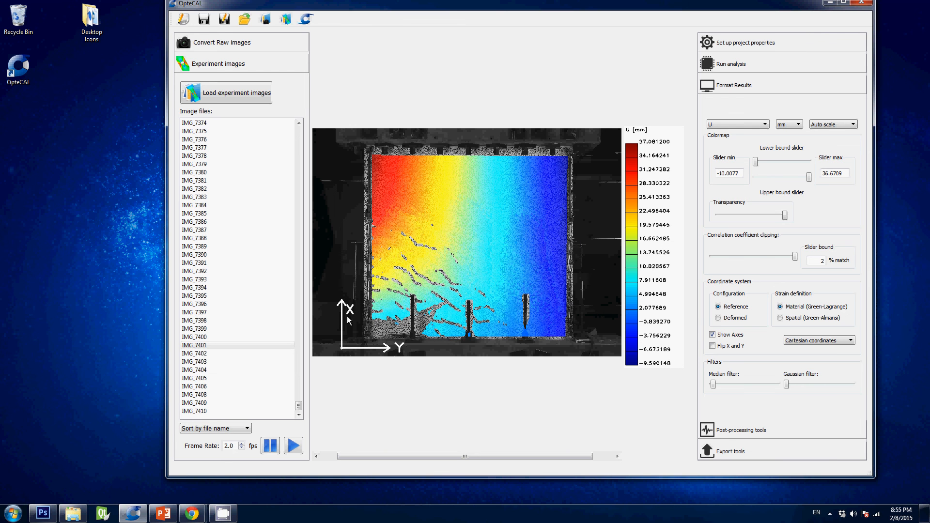
# - Flip X and Y, try the origin at the specimen's centre, and place it at the lower-left corner with X horizontal and Y vertical
pyautogui.click(713, 347)
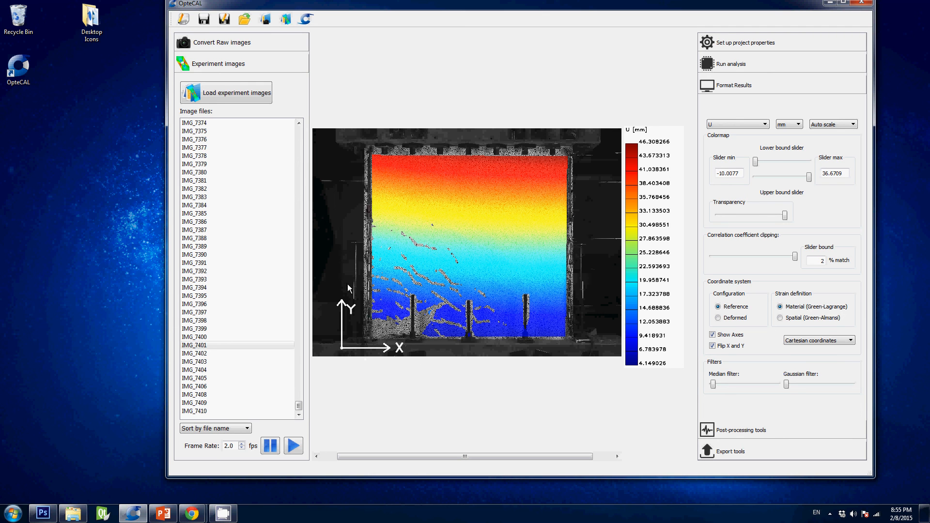
pyautogui.moveTo(345, 343); pyautogui.dragTo(472, 243)
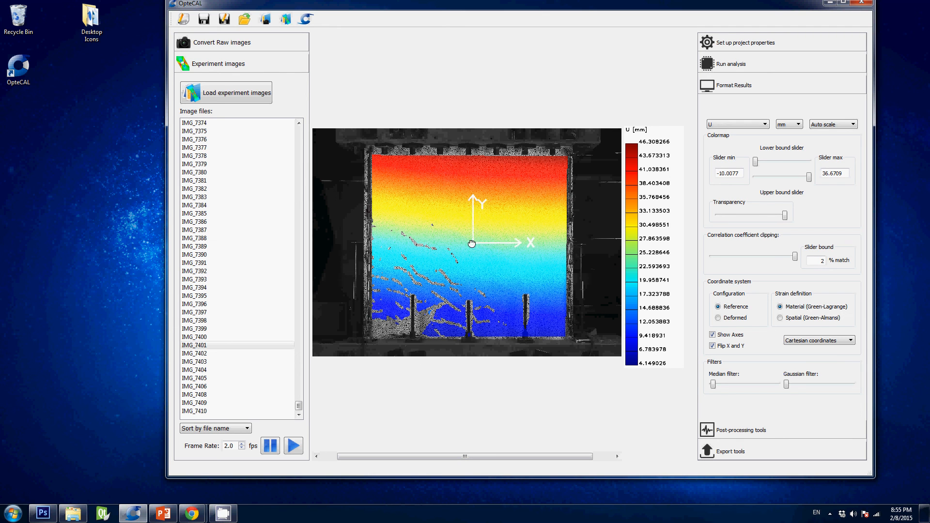
pyautogui.click(712, 335)
pyautogui.click(712, 334)
pyautogui.moveTo(469, 242); pyautogui.dragTo(362, 341)
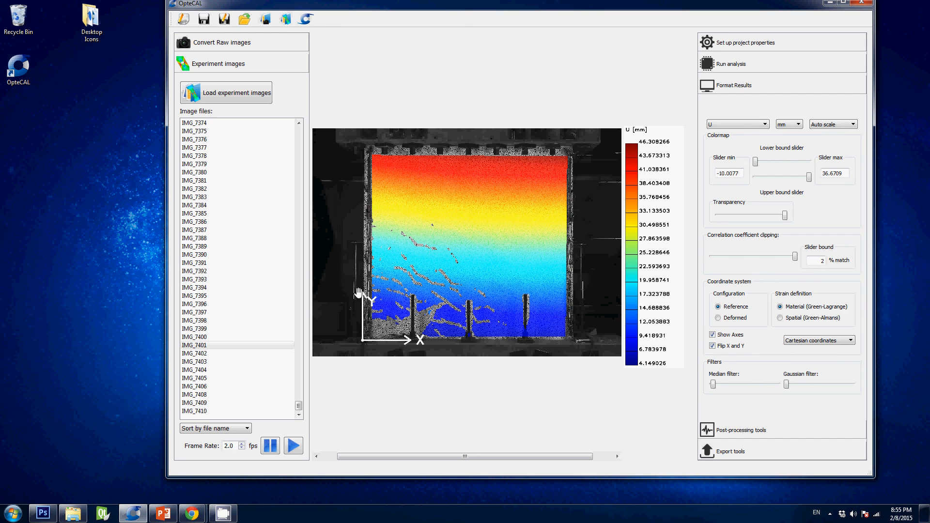
pyautogui.moveTo(360, 295); pyautogui.dragTo(360, 297)
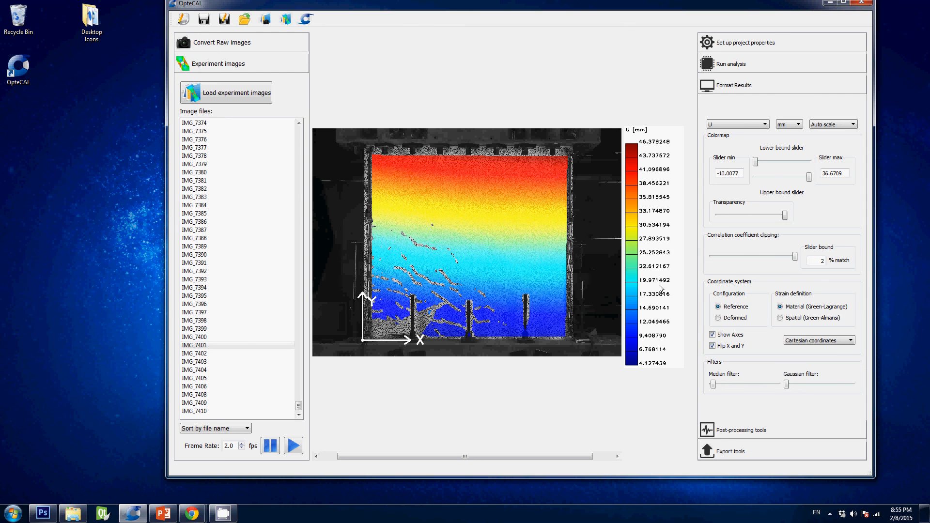
# - Try polar coordinates on the displacement map with a slight nudge of the origin, and return to Cartesian coordinates
pyautogui.click(808, 343)
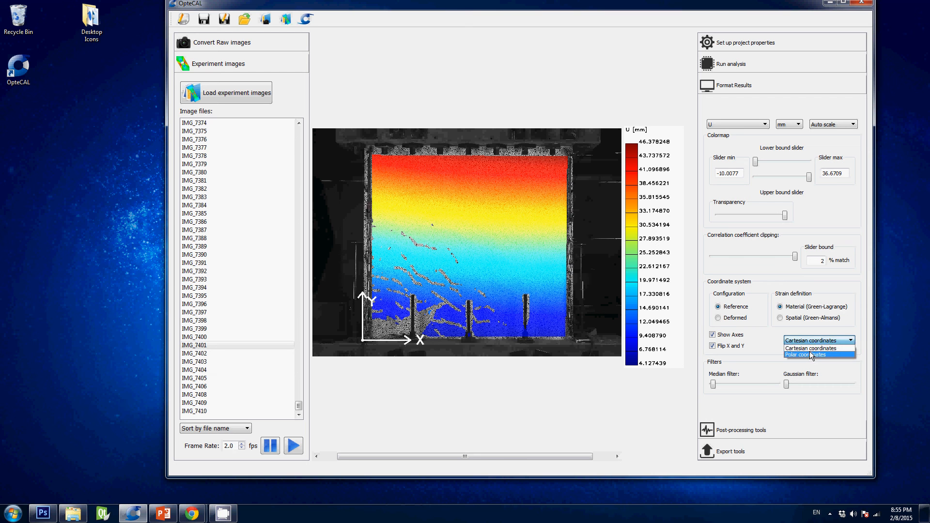
pyautogui.click(810, 355)
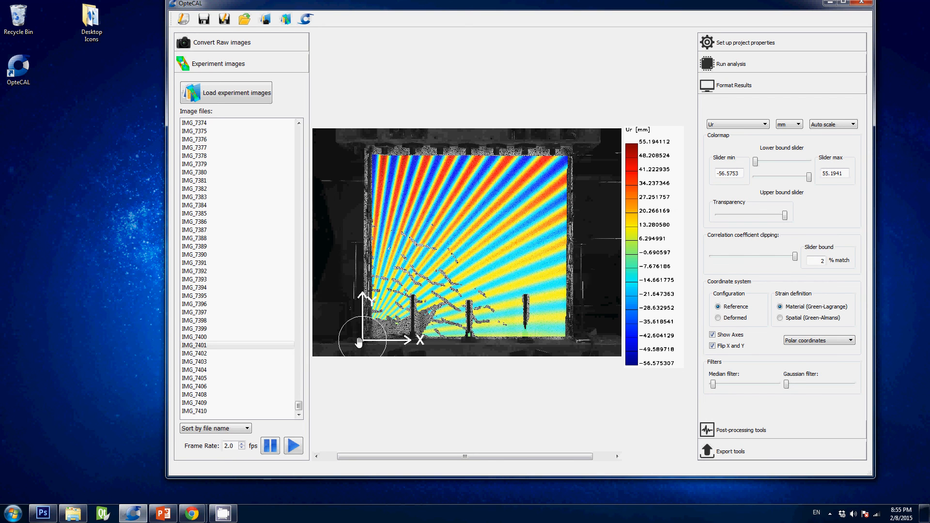
pyautogui.moveTo(364, 341)
pyautogui.mouseDown()
pyautogui.moveTo(453, 249)
pyautogui.moveTo(473, 253)
pyautogui.moveTo(491, 239)
pyautogui.moveTo(473, 242)
pyautogui.moveTo(373, 343)
pyautogui.moveTo(354, 341)
pyautogui.moveTo(361, 340)
pyautogui.mouseUp()
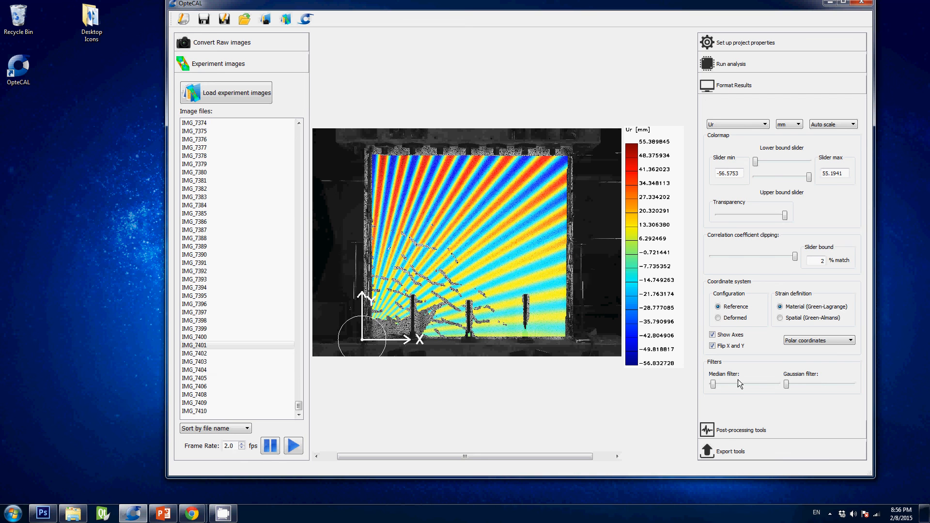
pyautogui.click(817, 341)
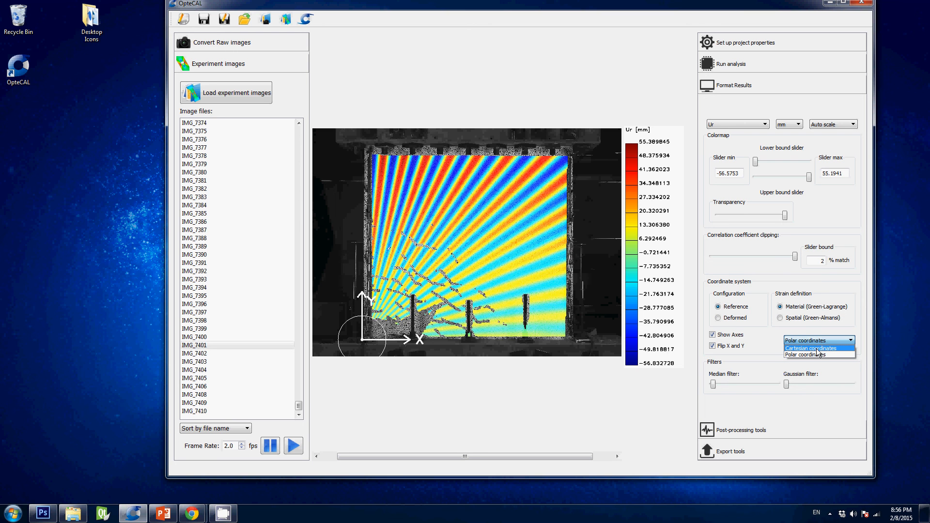
pyautogui.click(817, 349)
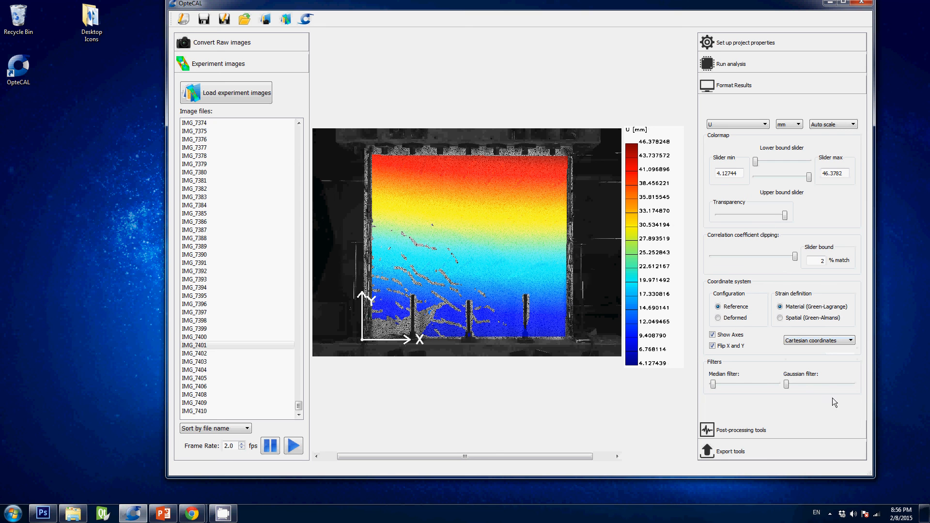
# - Display the Exy strain field for image IMG_7314 in the Deformed configuration
pyautogui.click(713, 124)
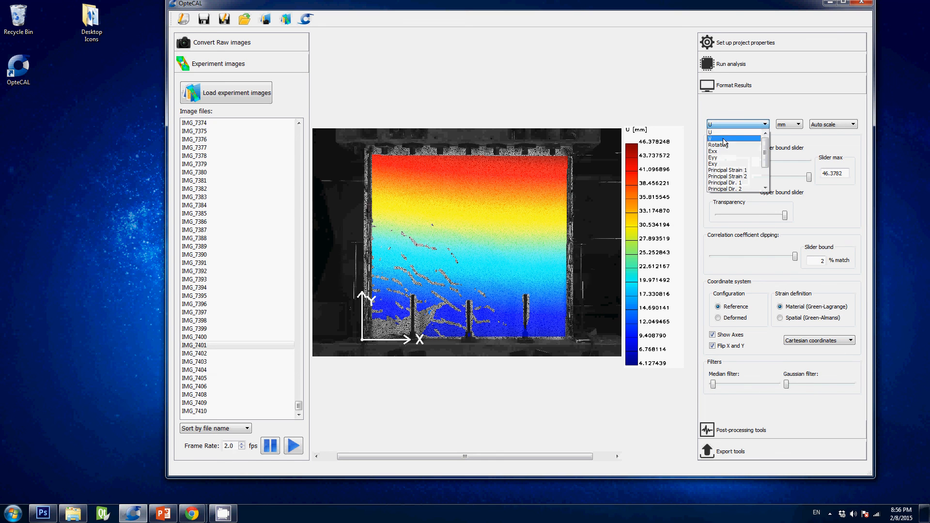
pyautogui.click(726, 164)
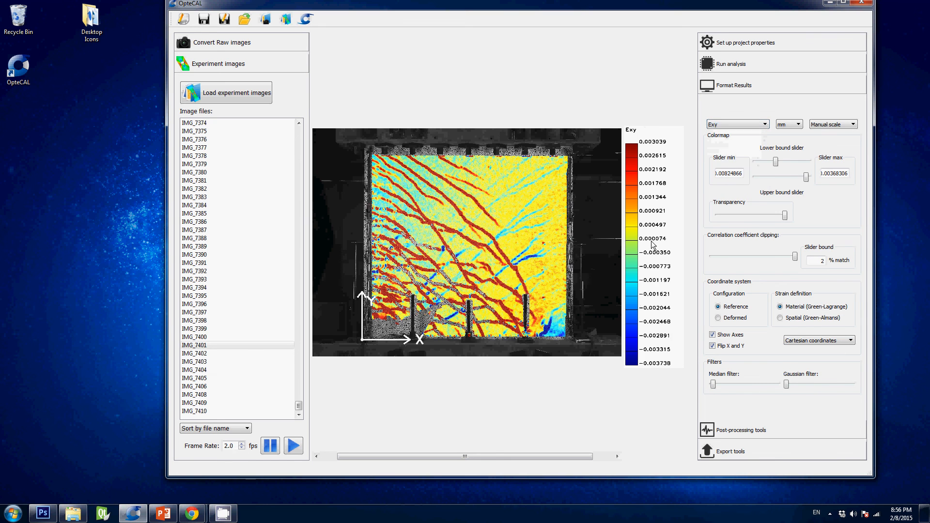
pyautogui.scroll(20, 243, 261)
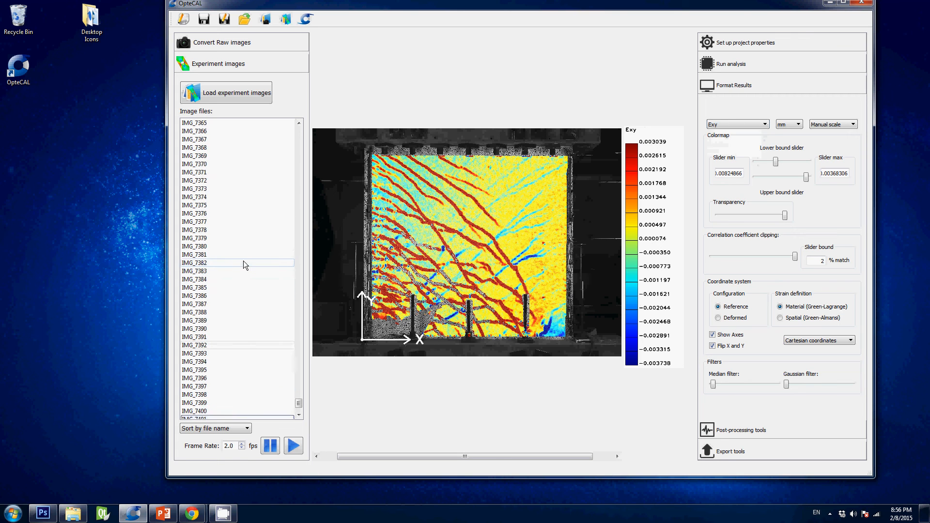
pyautogui.click(238, 195)
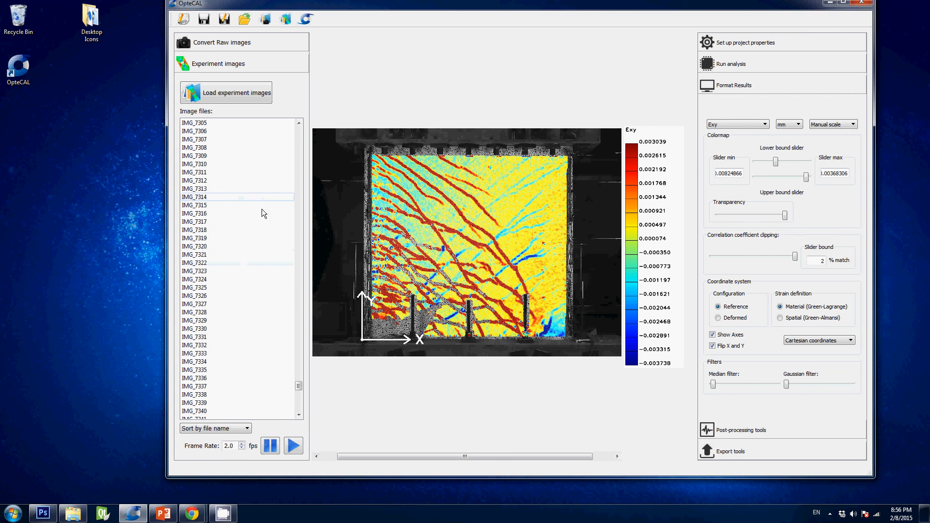
pyautogui.click(719, 316)
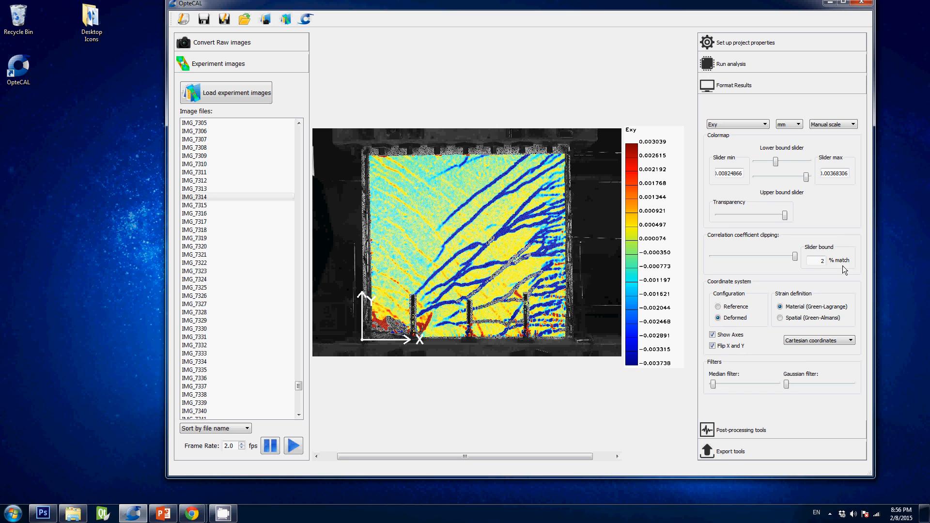
# - Set the correlation coefficient clipping bound to 10 % match and put the clipping at its maximum
pyautogui.doubleClick(816, 264)
pyautogui.press('Return')
pyautogui.moveTo(735, 258); pyautogui.dragTo(817, 262)
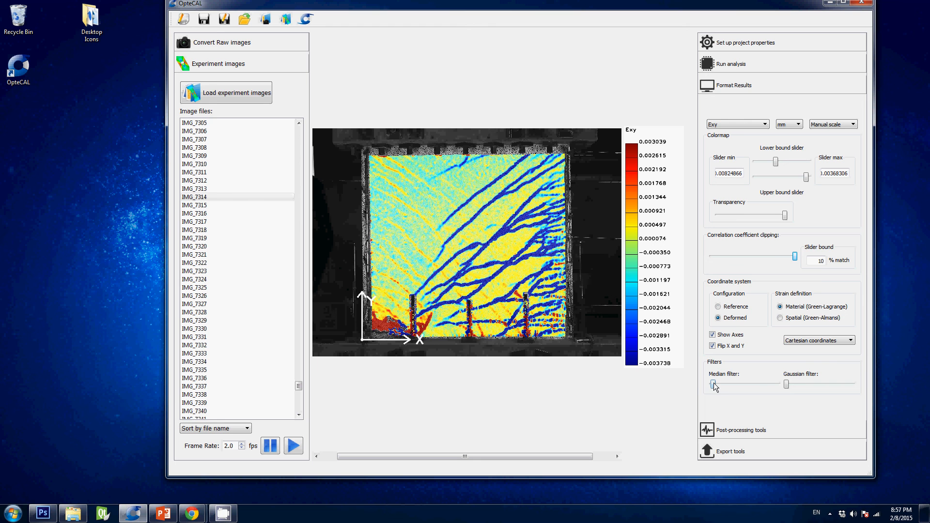
# - Try a strong median filter on the Exy map, apply a mid-range Gaussian filter, and reset the median filter to its minimum
pyautogui.moveTo(714, 384); pyautogui.dragTo(765, 383)
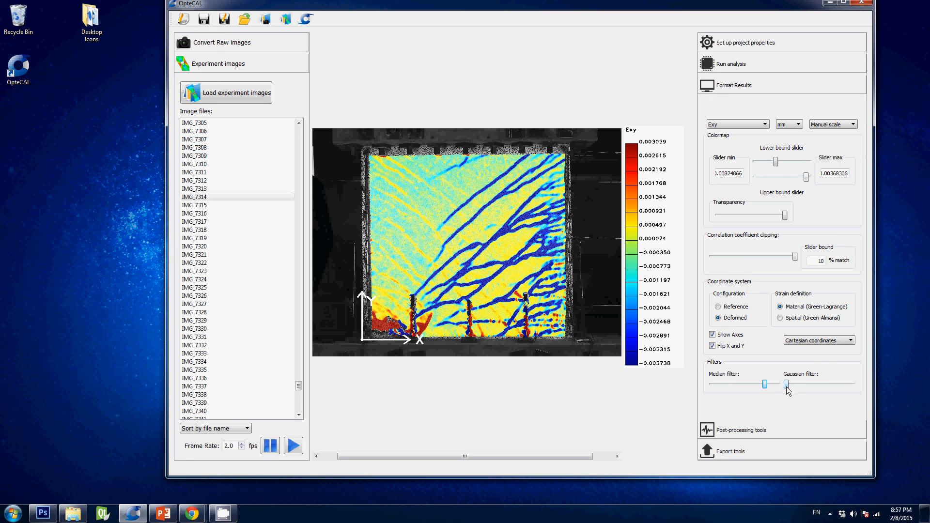
pyautogui.moveTo(787, 387); pyautogui.dragTo(848, 371)
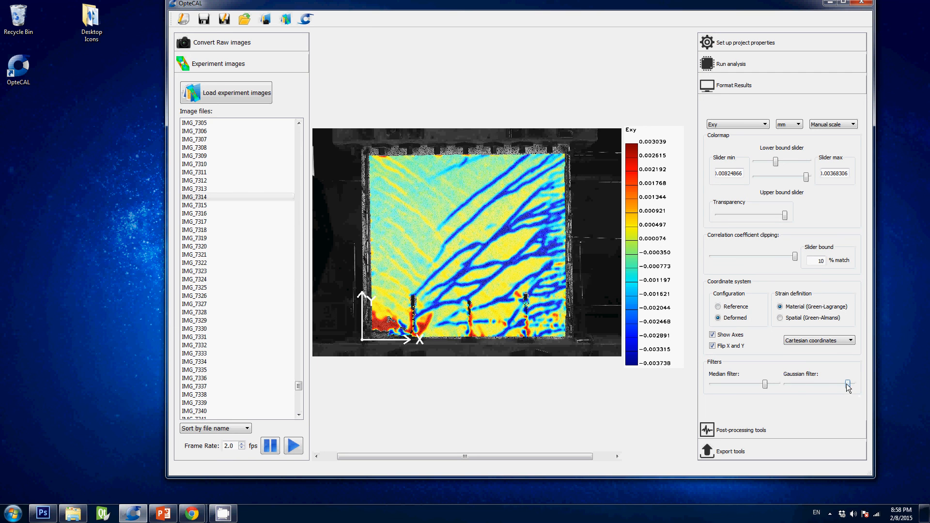
pyautogui.moveTo(846, 383); pyautogui.dragTo(818, 386)
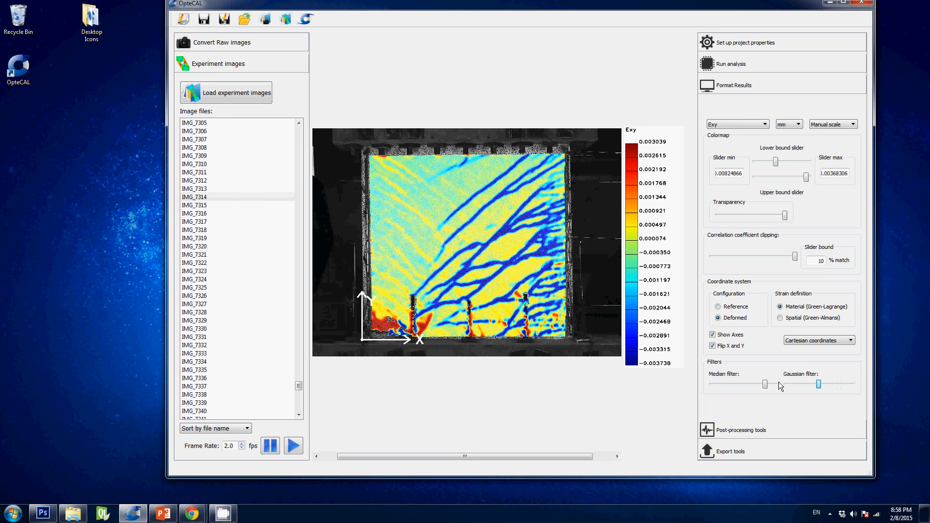
pyautogui.moveTo(765, 386); pyautogui.dragTo(703, 388)
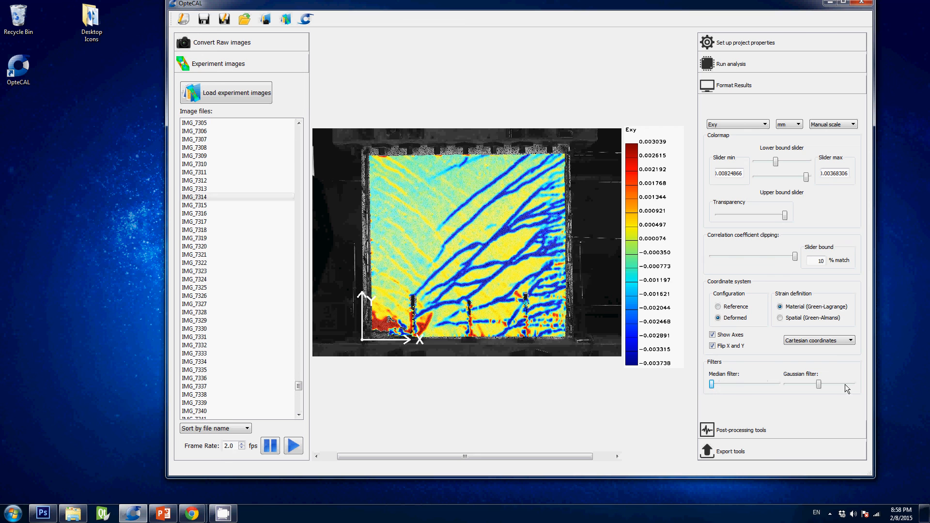
# - Try light median and Gaussian filtering on the Exy map, and bring both filters back to about their minimum
pyautogui.moveTo(819, 387); pyautogui.dragTo(769, 387)
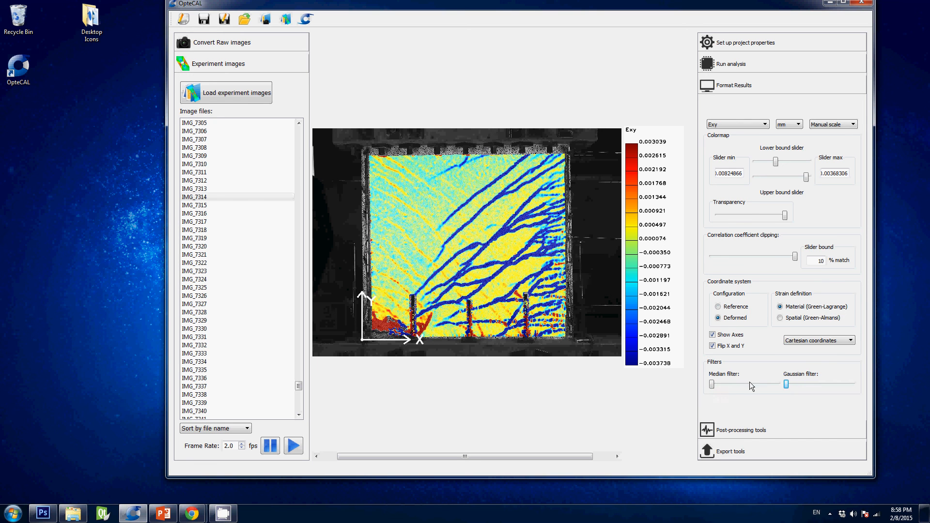
pyautogui.moveTo(712, 384); pyautogui.dragTo(719, 384)
pyautogui.click(817, 383)
pyautogui.click(816, 385)
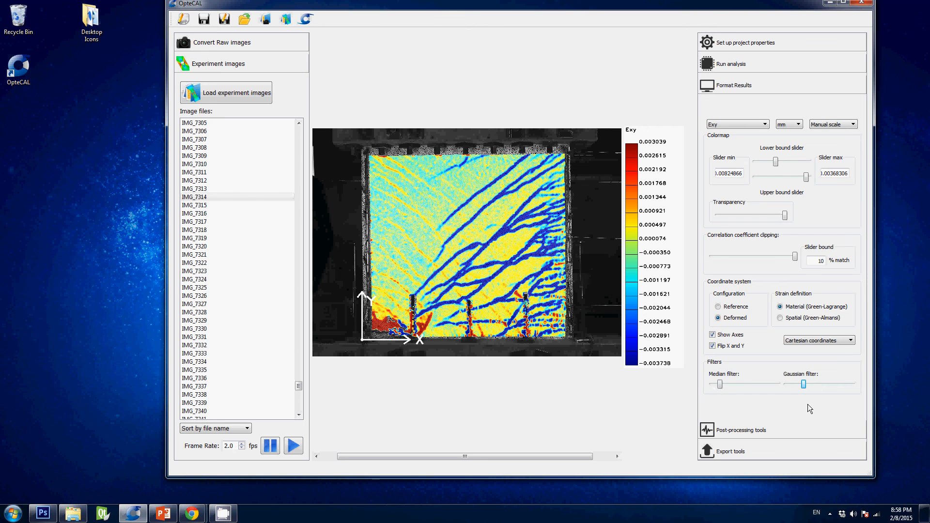
pyautogui.moveTo(720, 384); pyautogui.dragTo(713, 384)
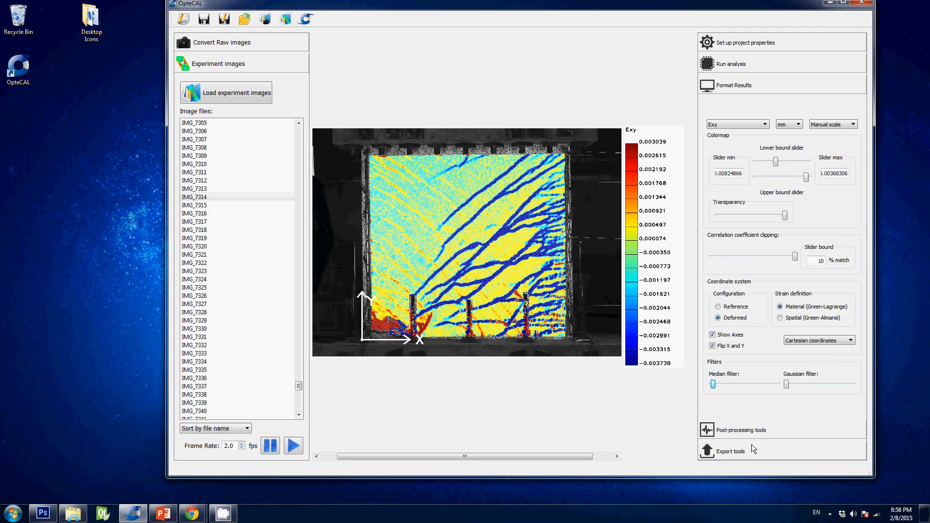
pyautogui.rightClick(836, 515)
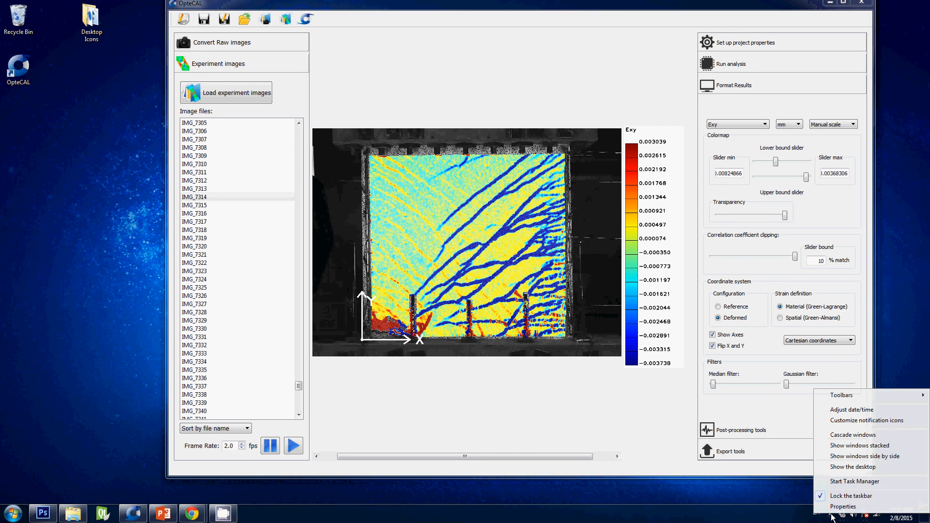
pyautogui.click(760, 489)
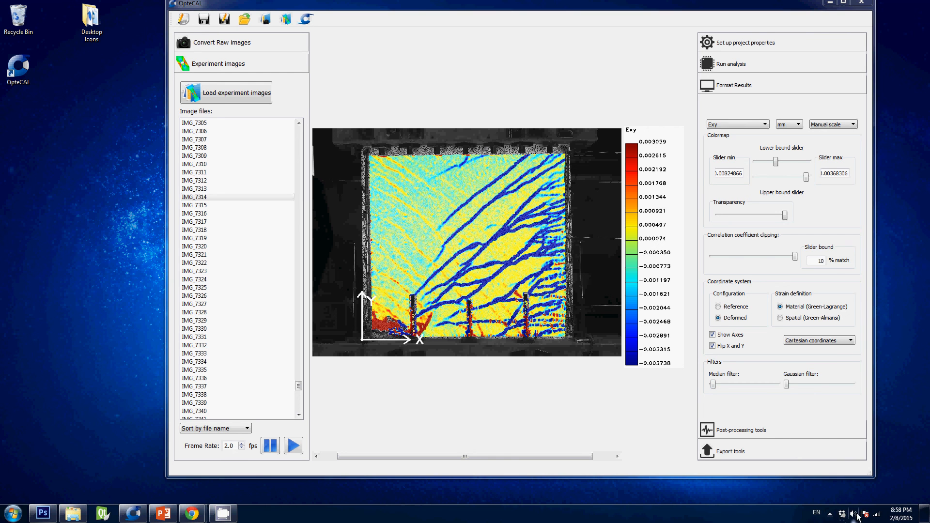
pyautogui.click(830, 514)
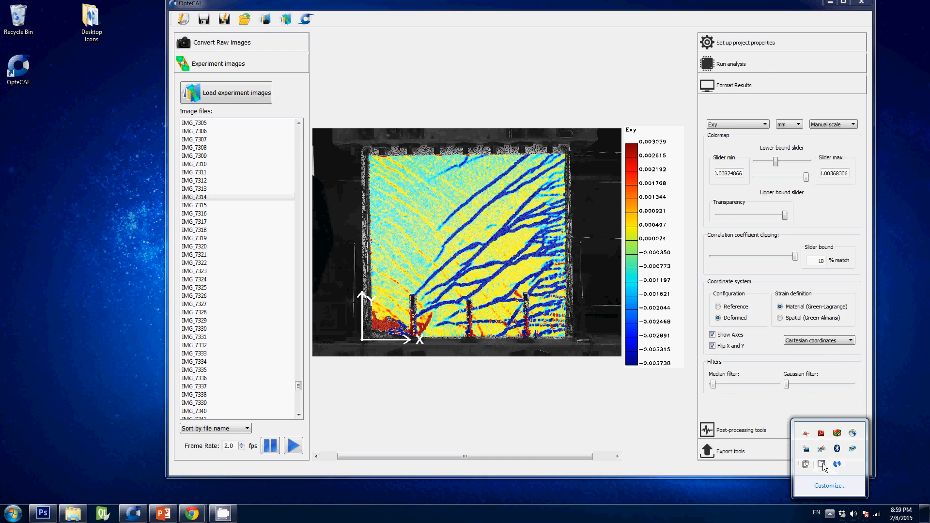